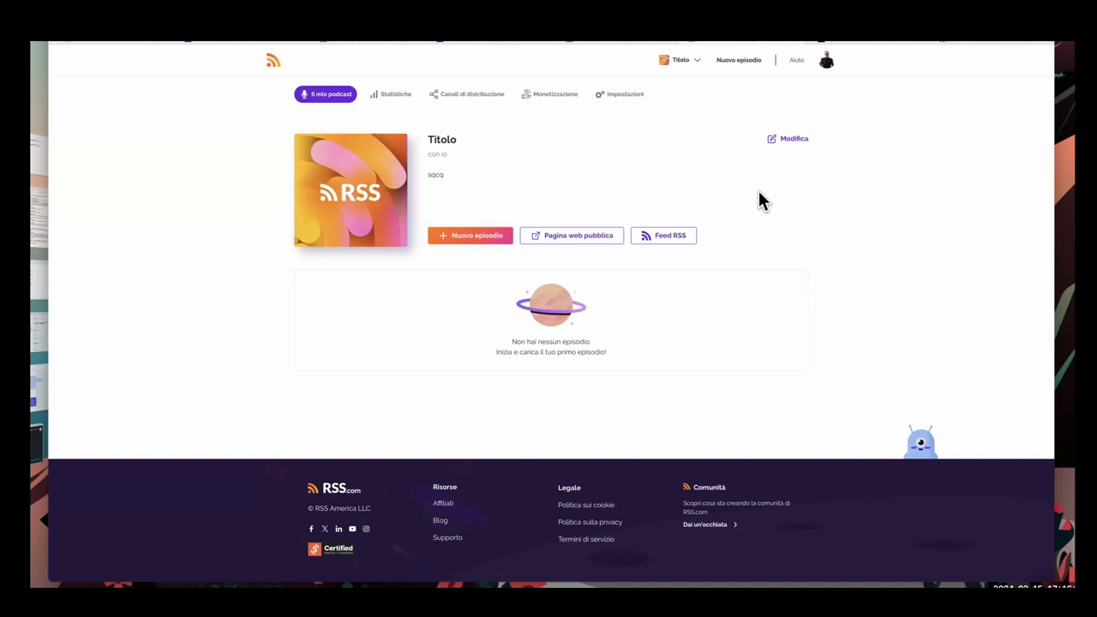
Create a new podcast episode titled "Pilota, prova" with the episode notes "Prima prima per caricare un mp3"
left_click(451, 247)
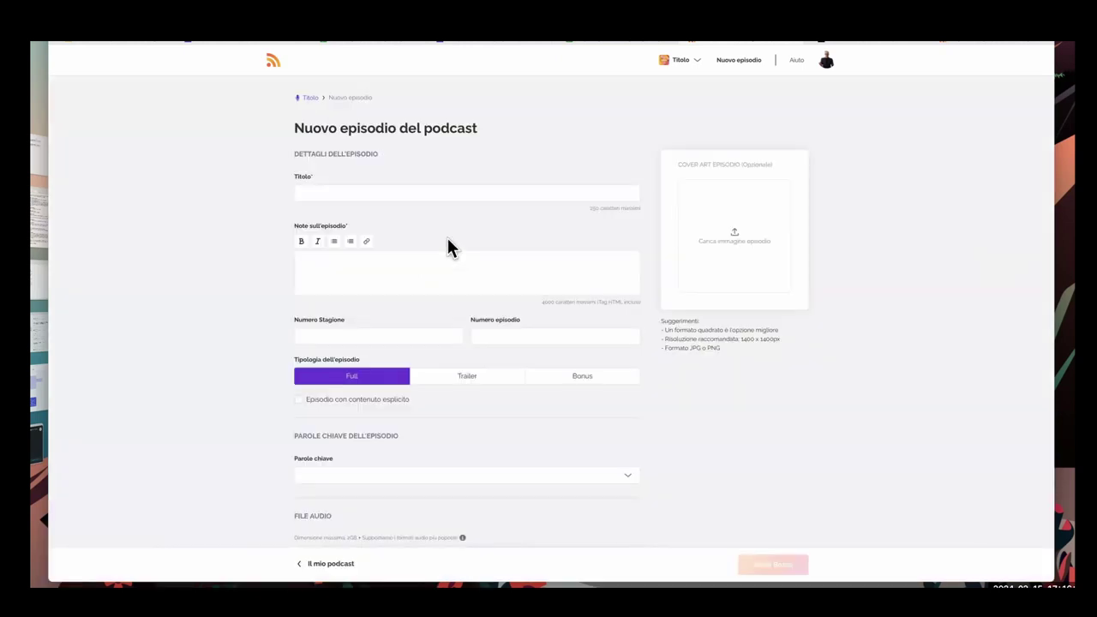
left_click(313, 269)
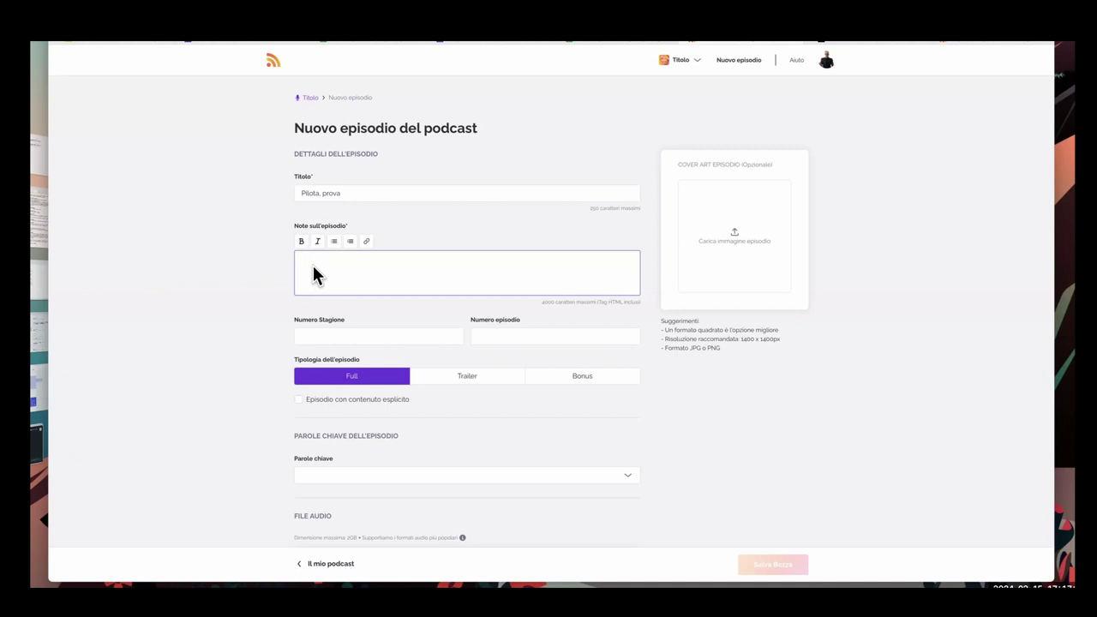
type("Pri")
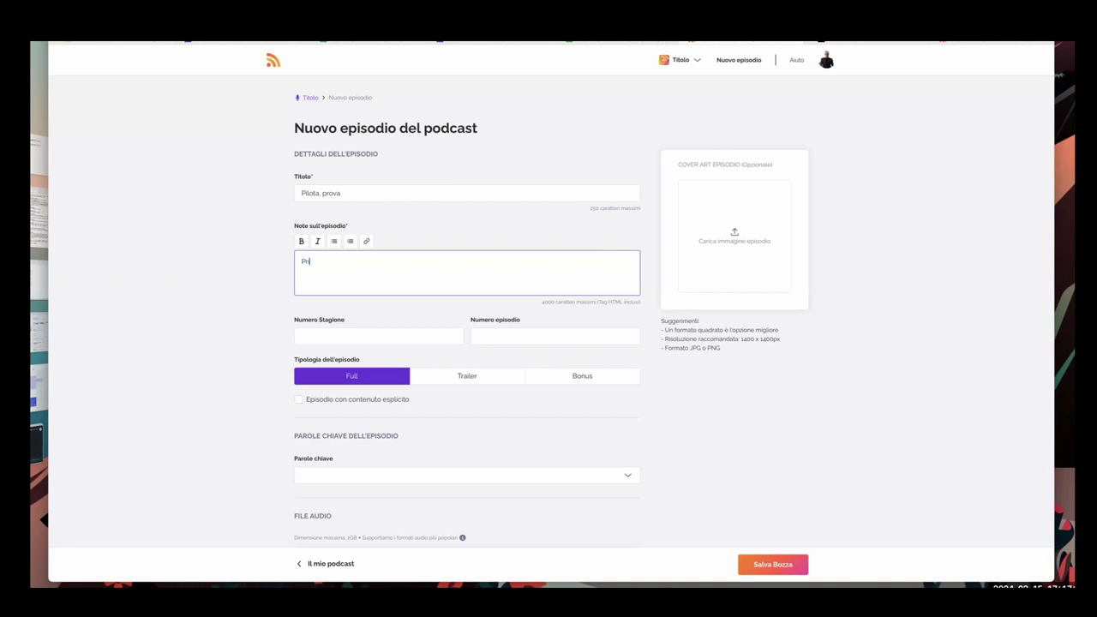
type("ma prima per caricare un mp3")
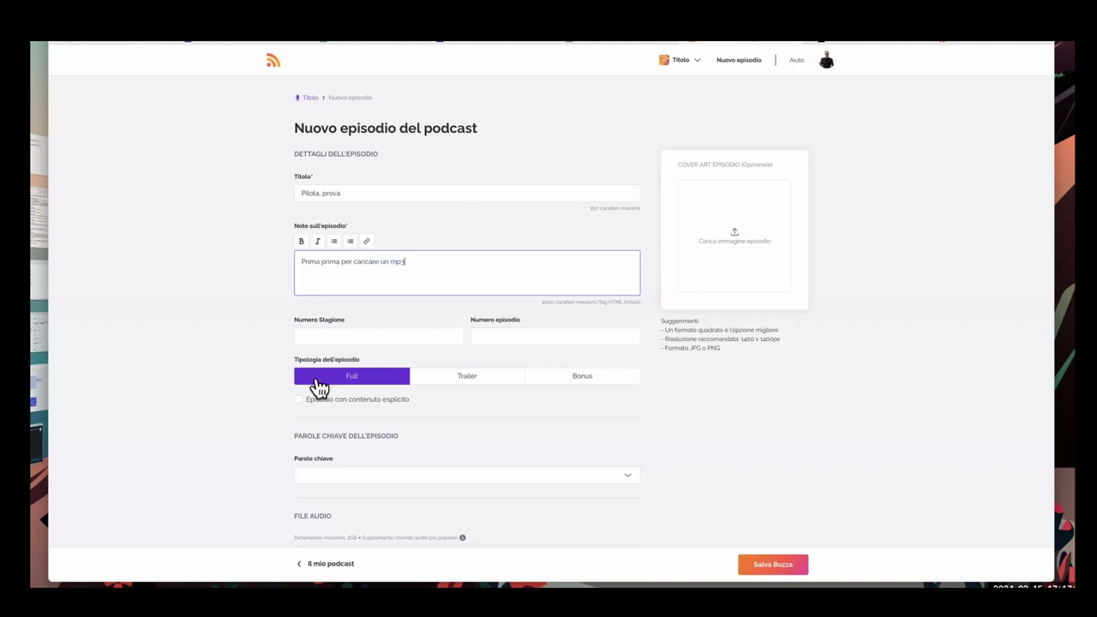
Set the season number to 1 and the episode number to 1
left_click(363, 336)
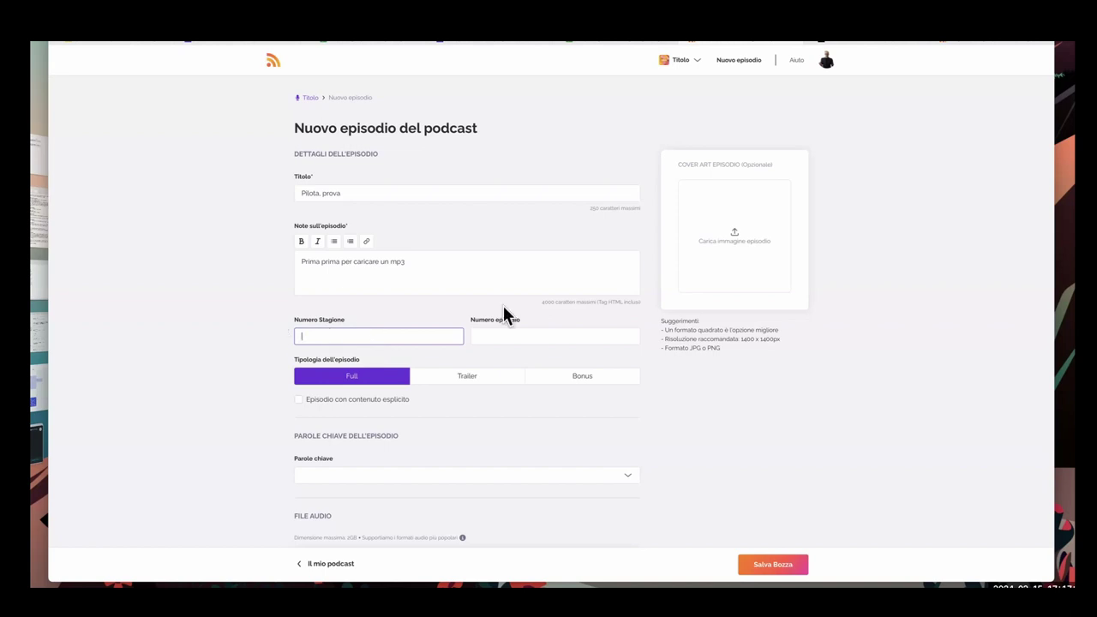
left_click(531, 338)
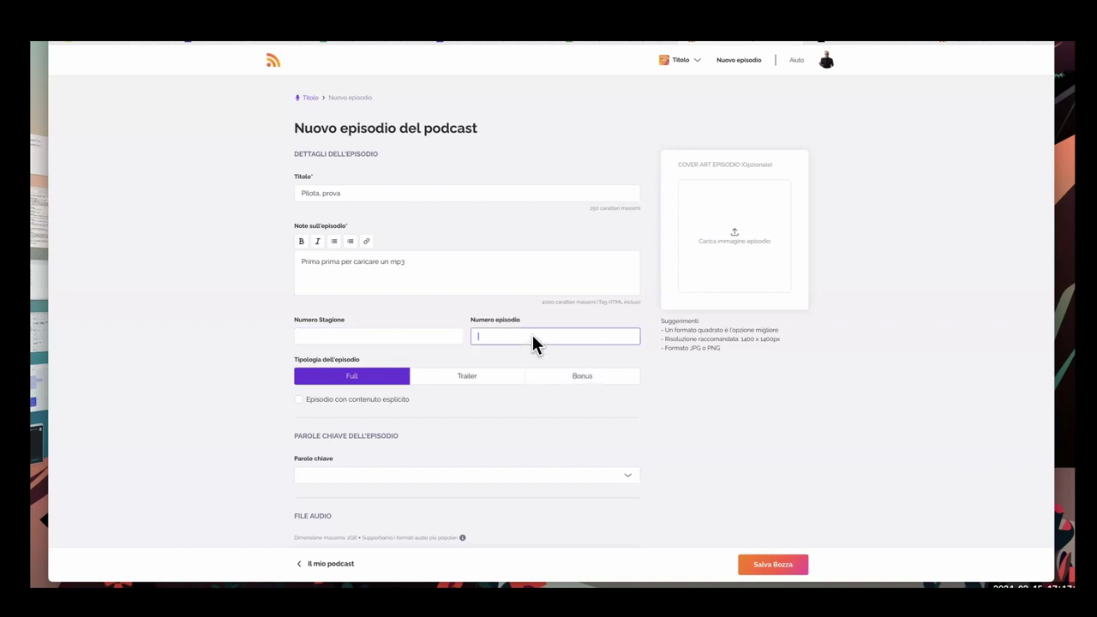
left_click(393, 336)
scroll(691, 386, "down", 2)
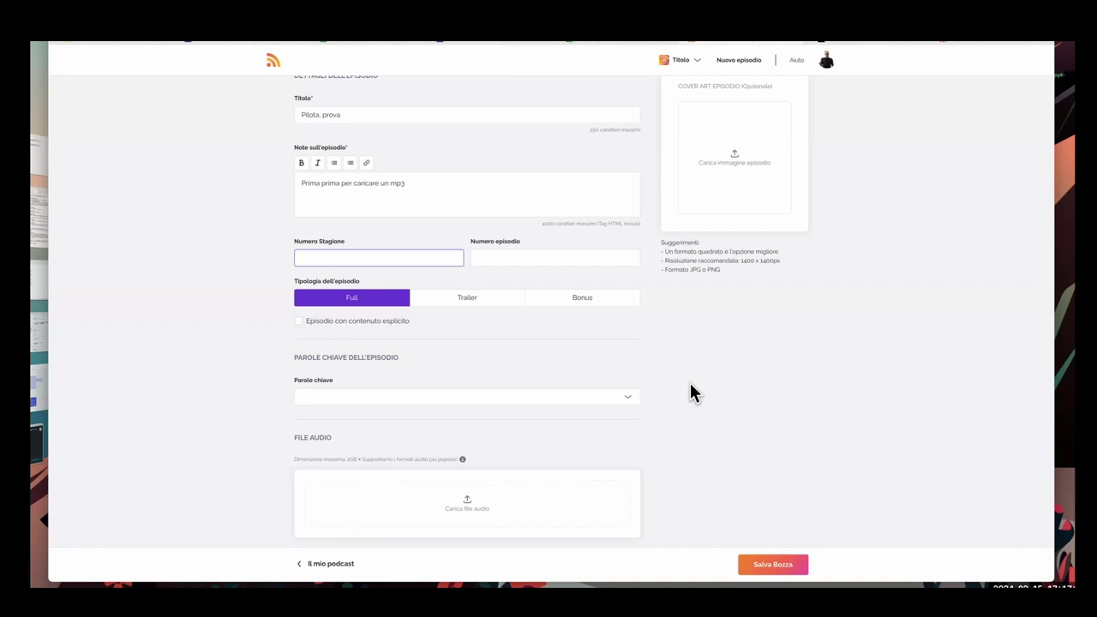
scroll(778, 215, "down", 1)
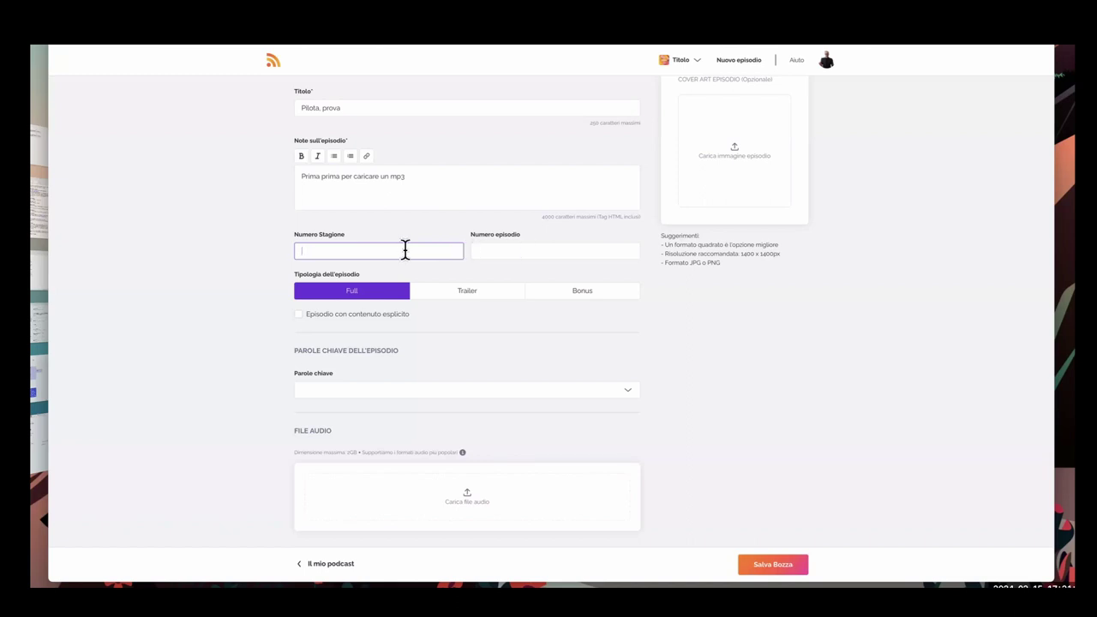
type("1")
left_click(519, 248)
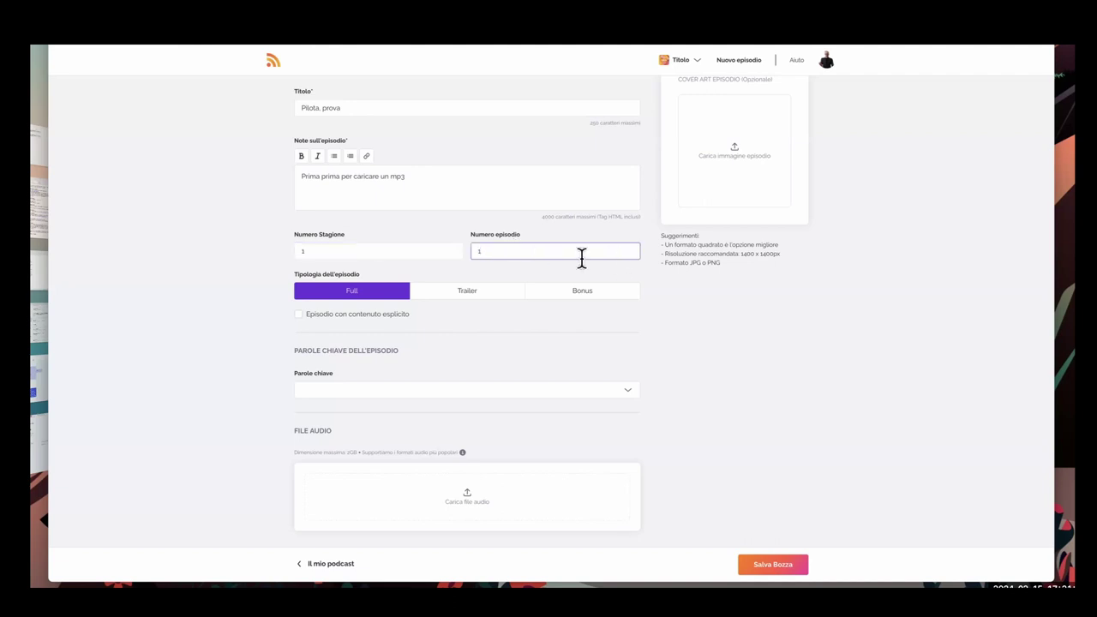
type("1")
left_click(392, 251)
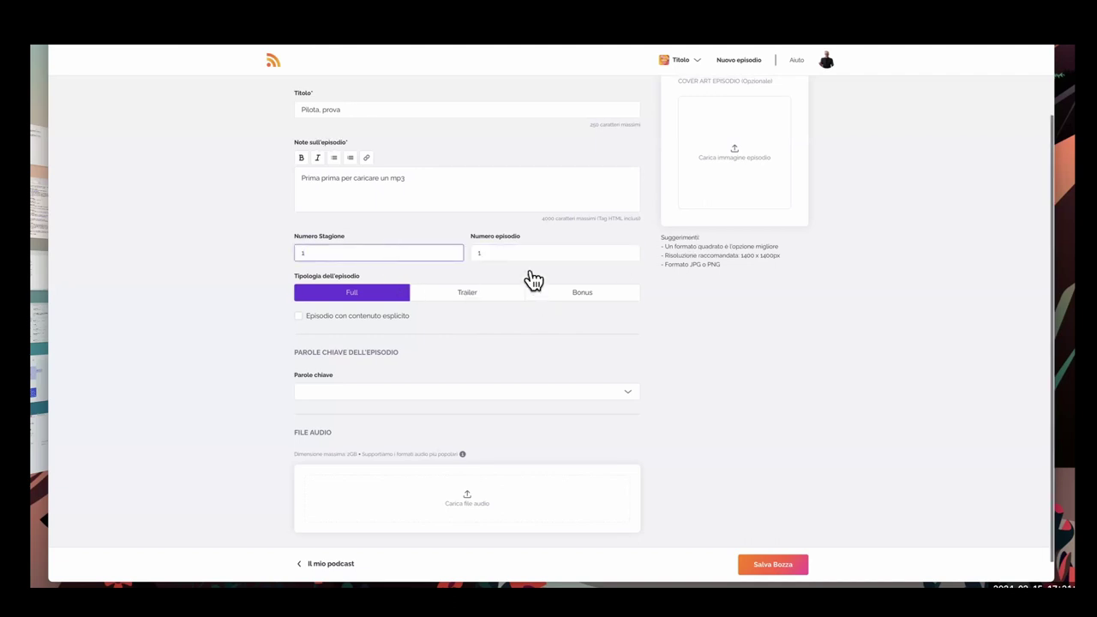
left_click(509, 255)
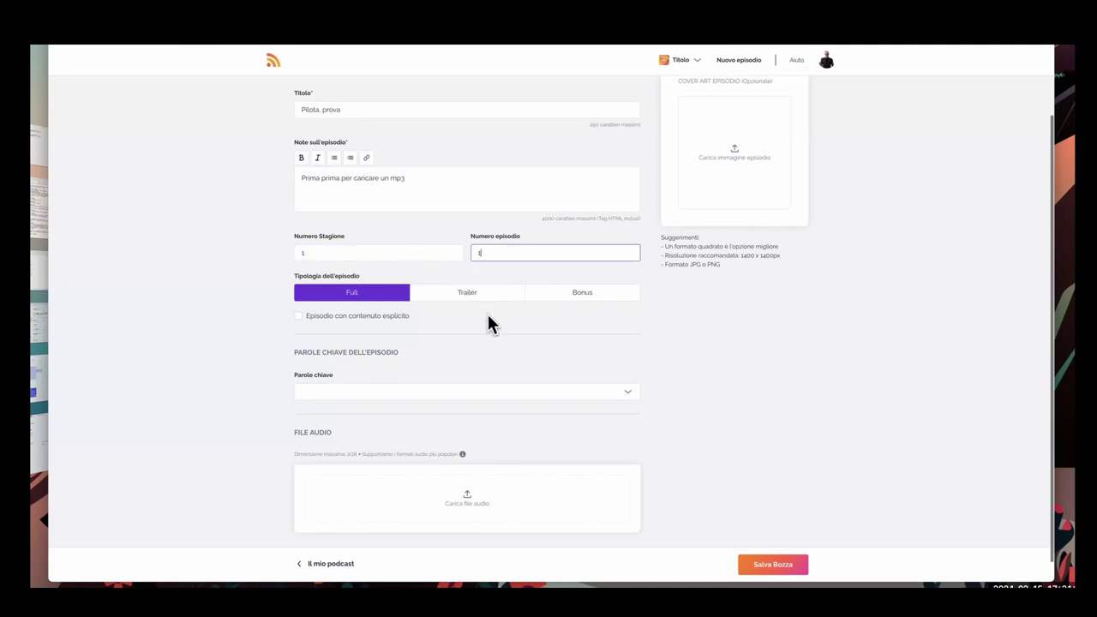
Try the Trailer and Bonus episode types with season number 1, and return the type to Full
scroll(592, 314, "down", 1)
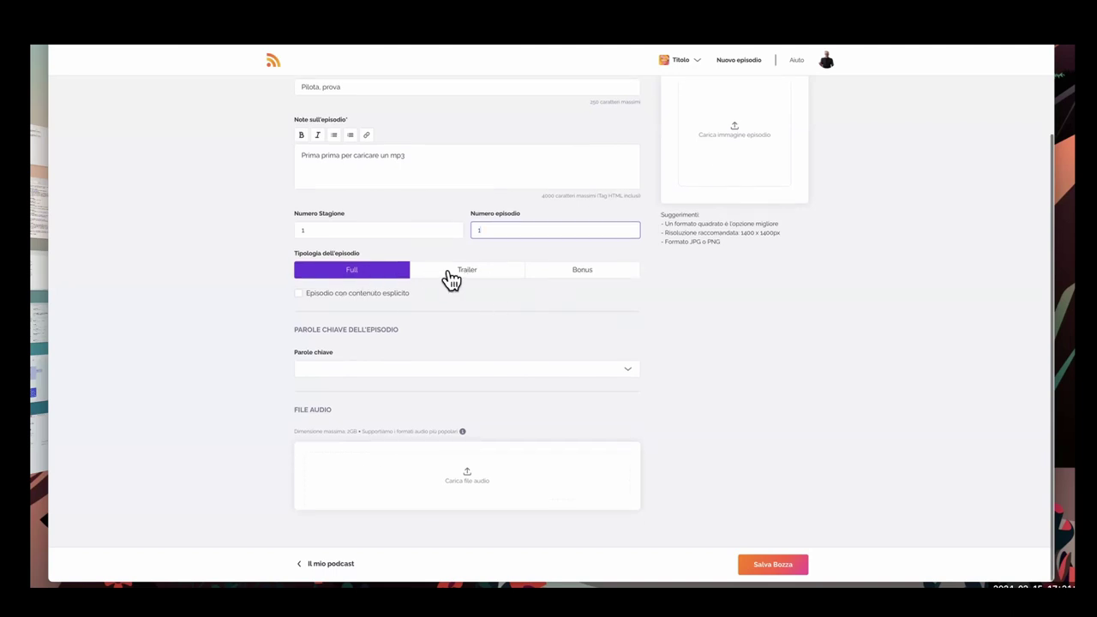
left_click(452, 279)
left_click(588, 277)
left_click(353, 284)
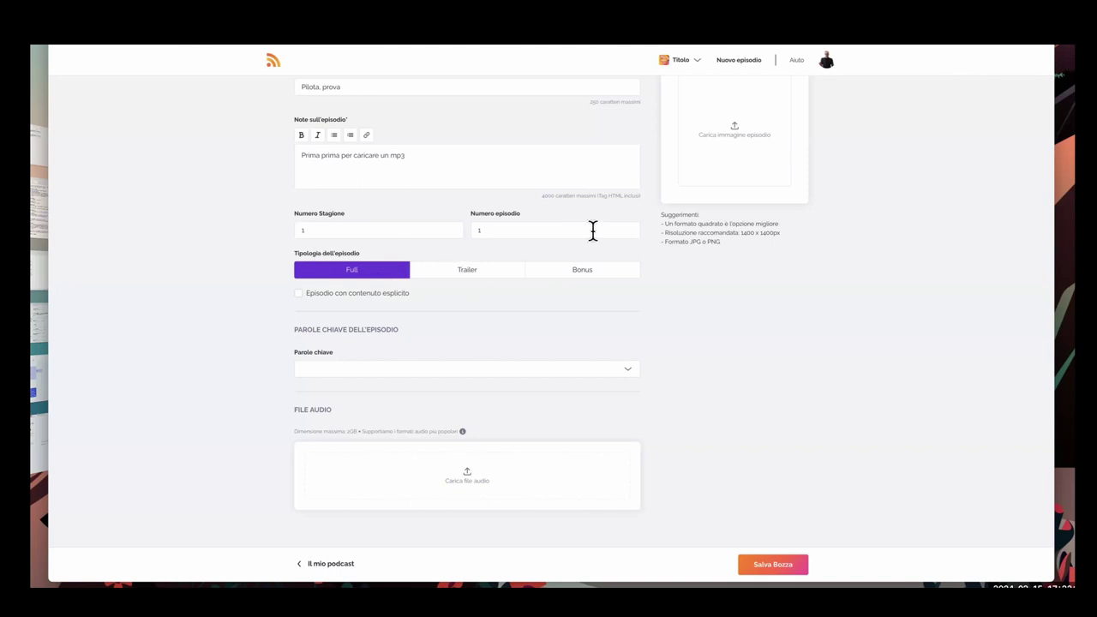
left_click(607, 283)
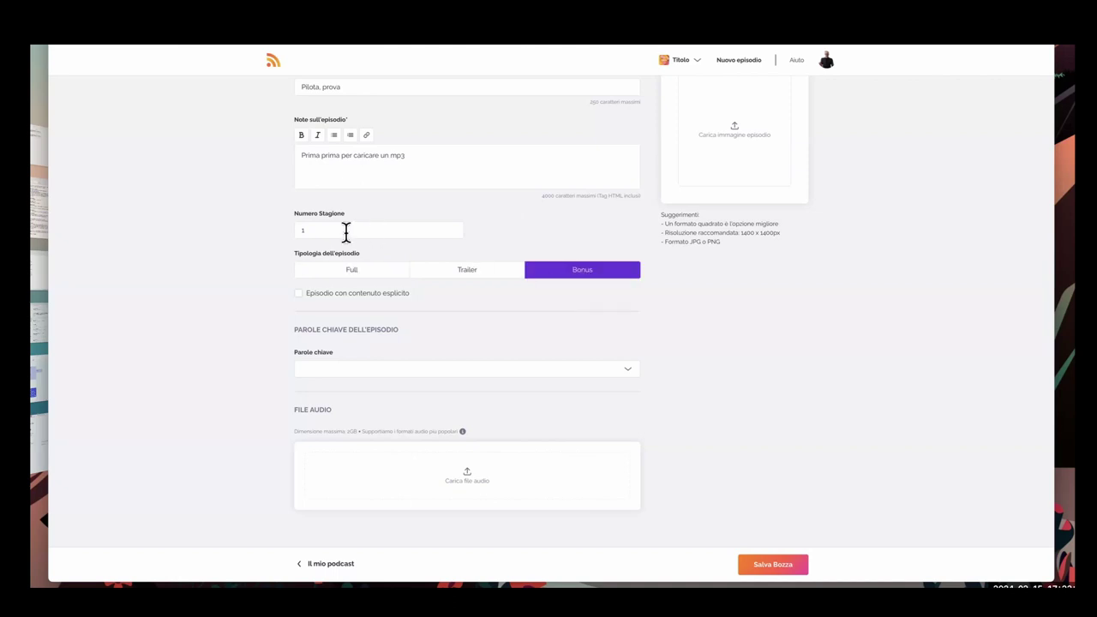
left_click(340, 276)
left_click(587, 277)
left_click(301, 225)
type("1")
left_click(387, 273)
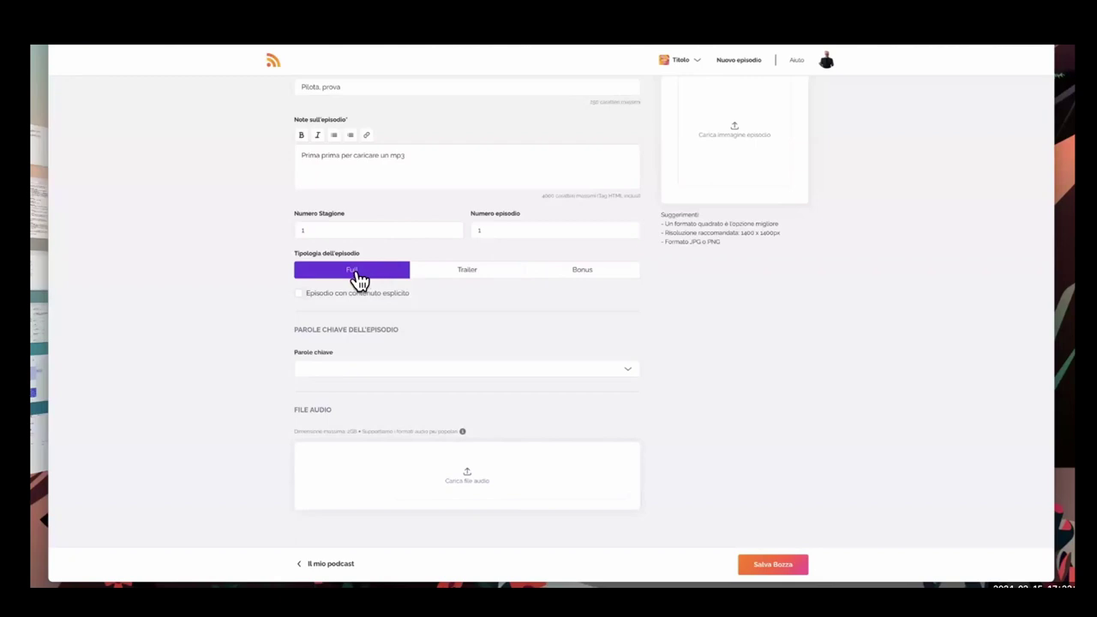
Set the episode type to Trailer and leave the explicit-content option off
left_click(490, 277)
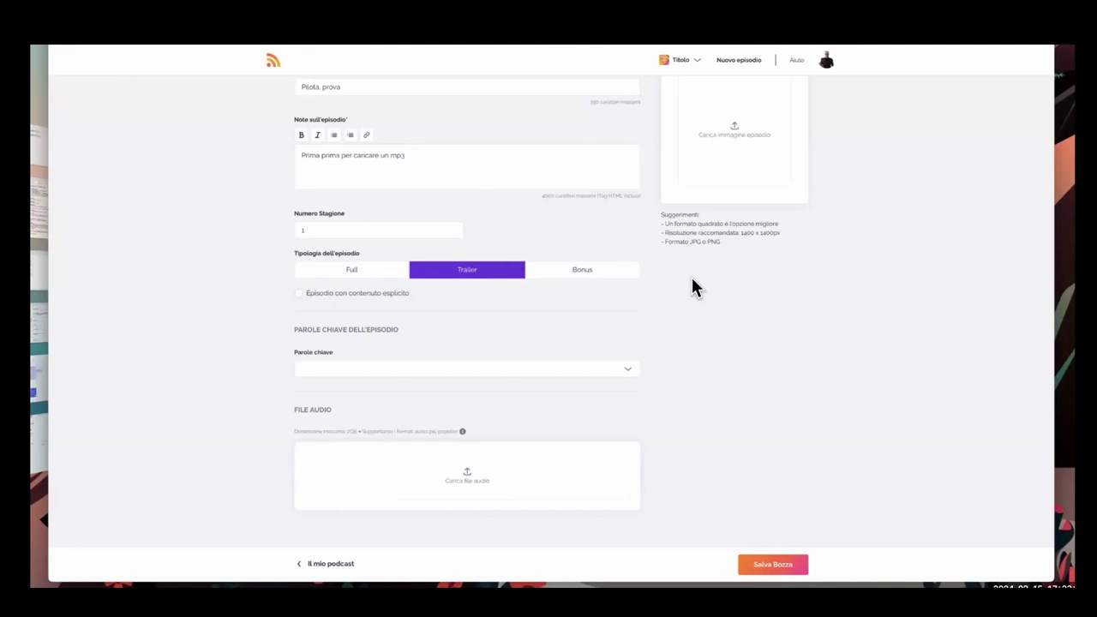
left_click(348, 274)
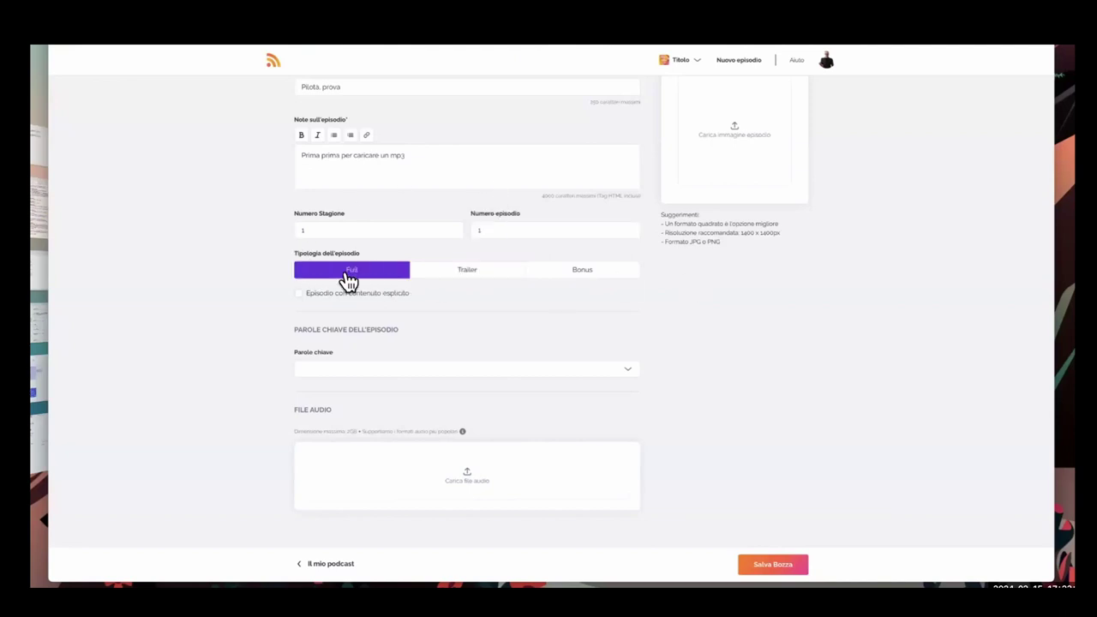
left_click(472, 274)
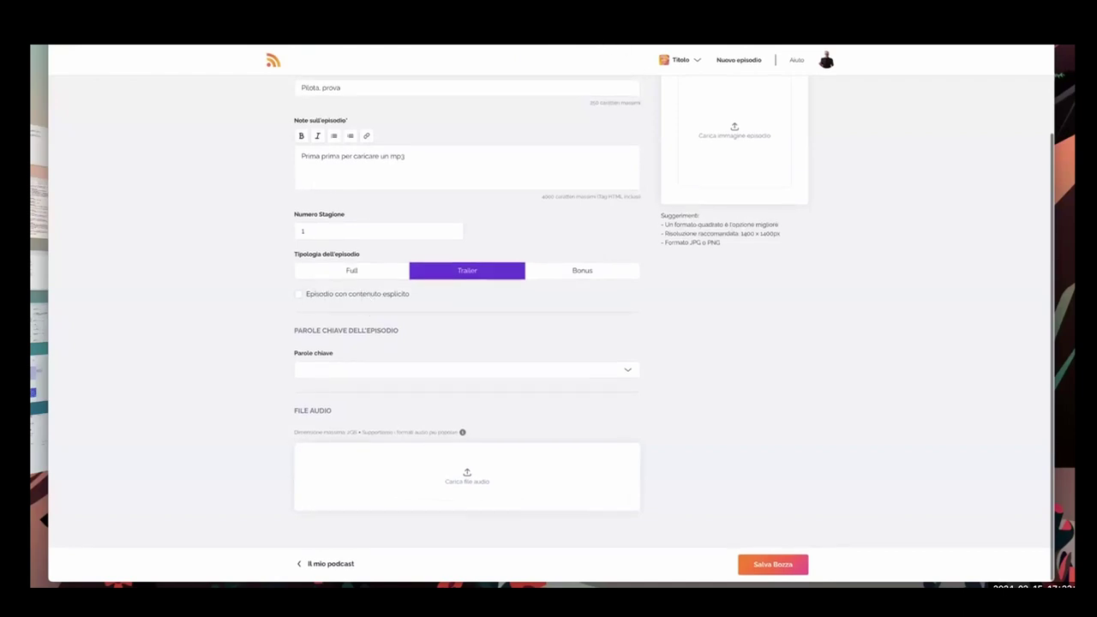
left_click(300, 295)
left_click(300, 295)
Create the new keyword "Mondo" and assign it to the episode
left_click(347, 370)
left_click(341, 394)
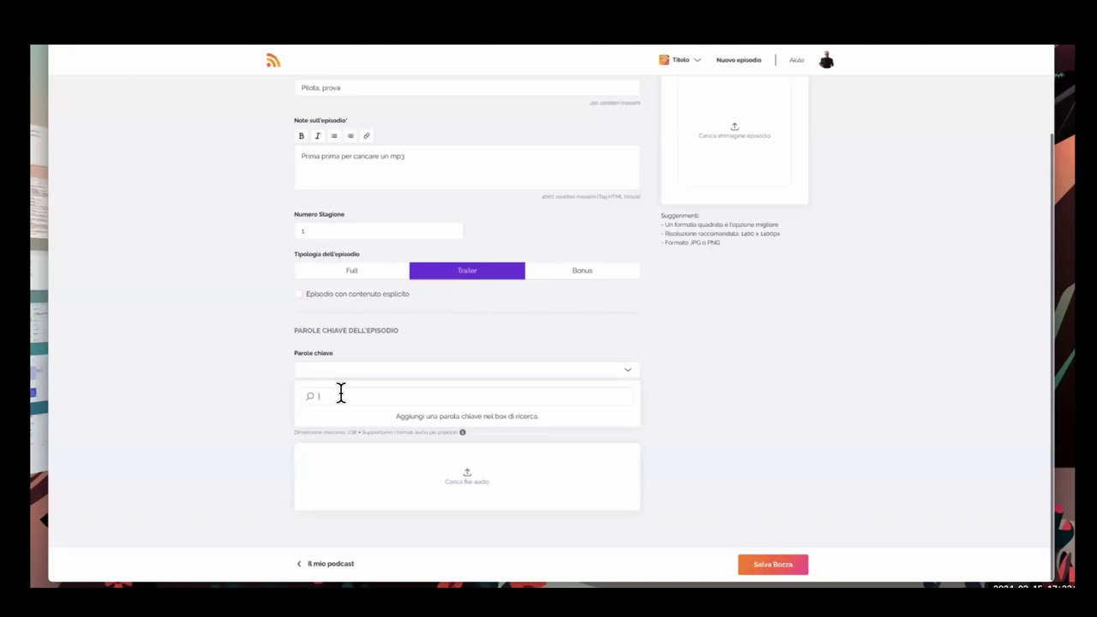
type("Mondo")
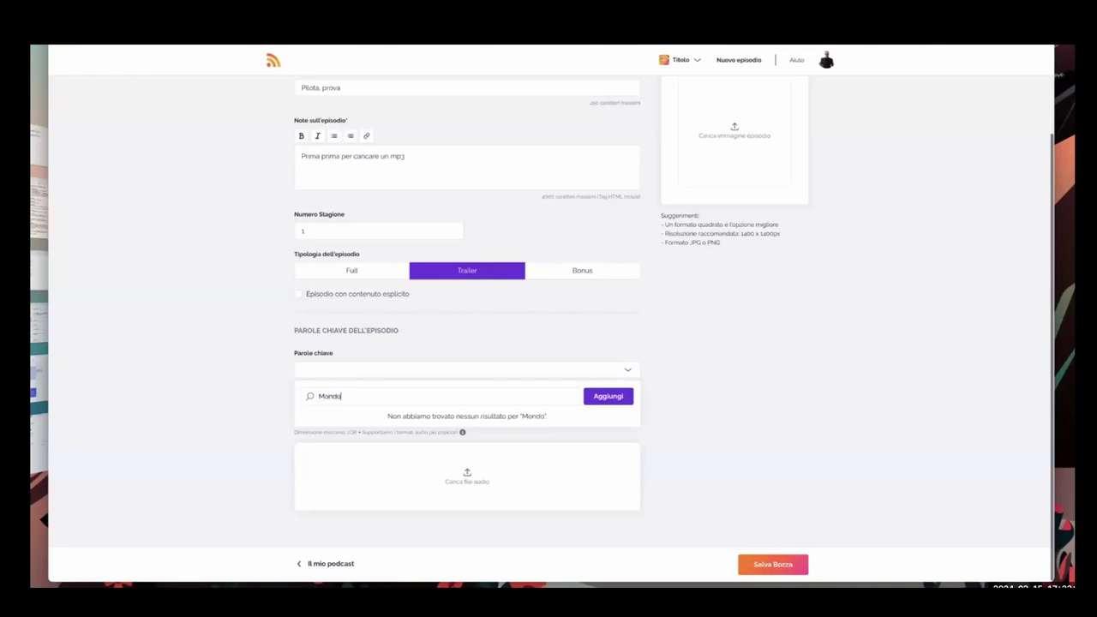
left_click(604, 399)
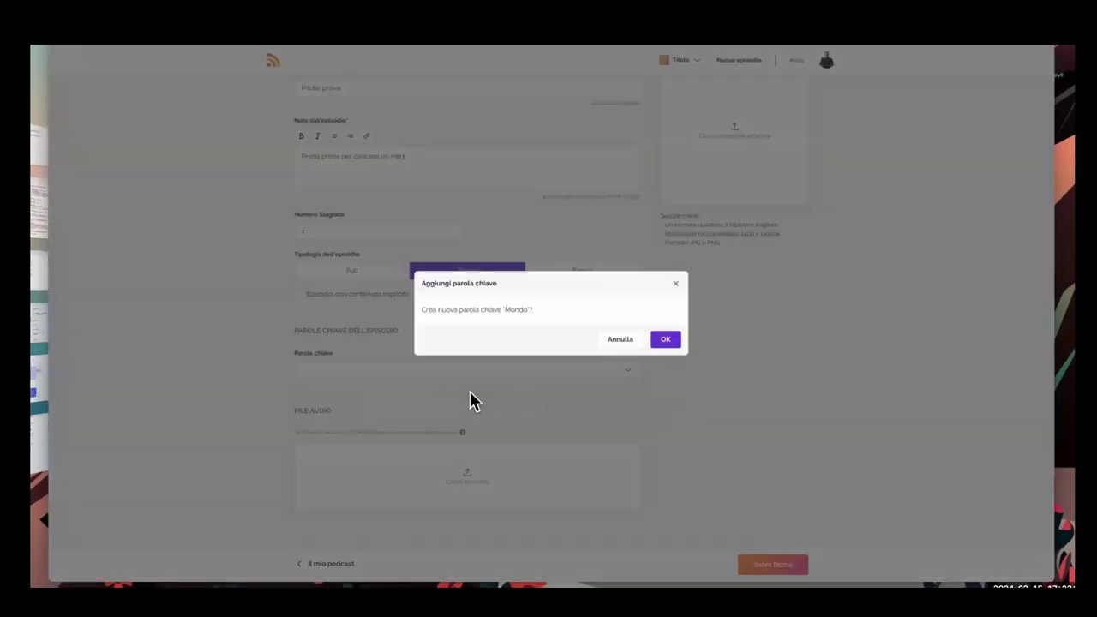
left_click(662, 339)
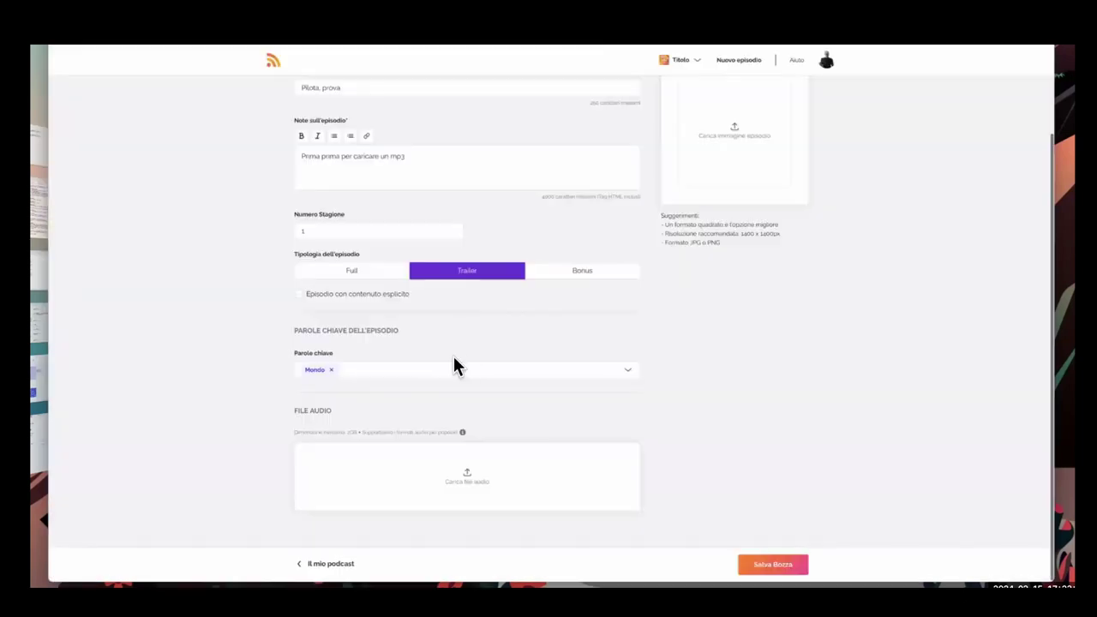
Create the new keyword "terra" and assign it to the episode as well
left_click(389, 382)
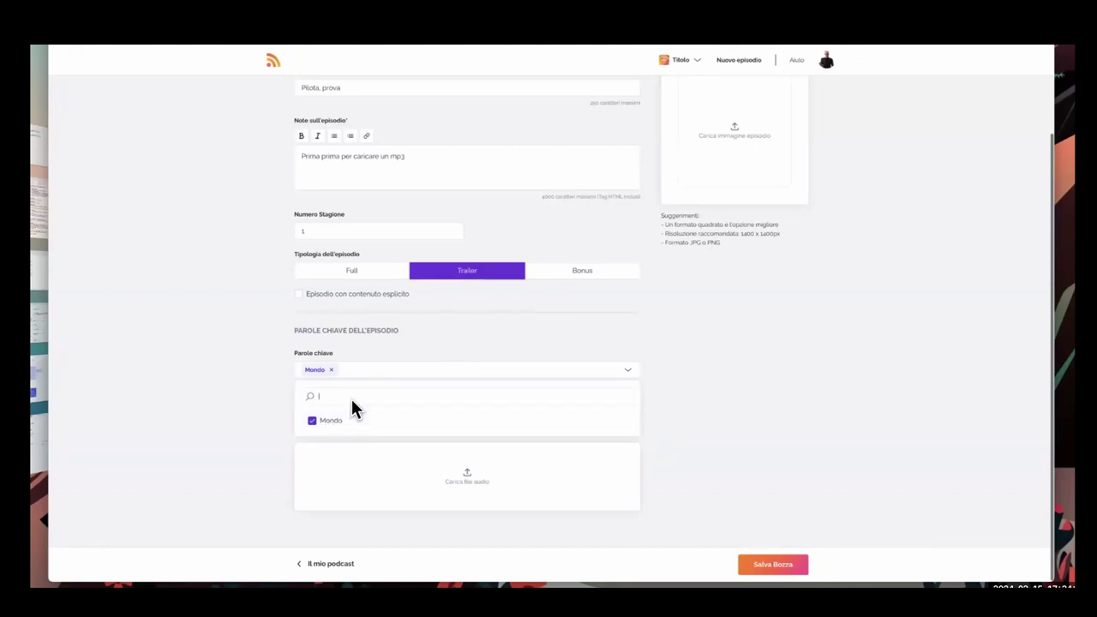
type("terra")
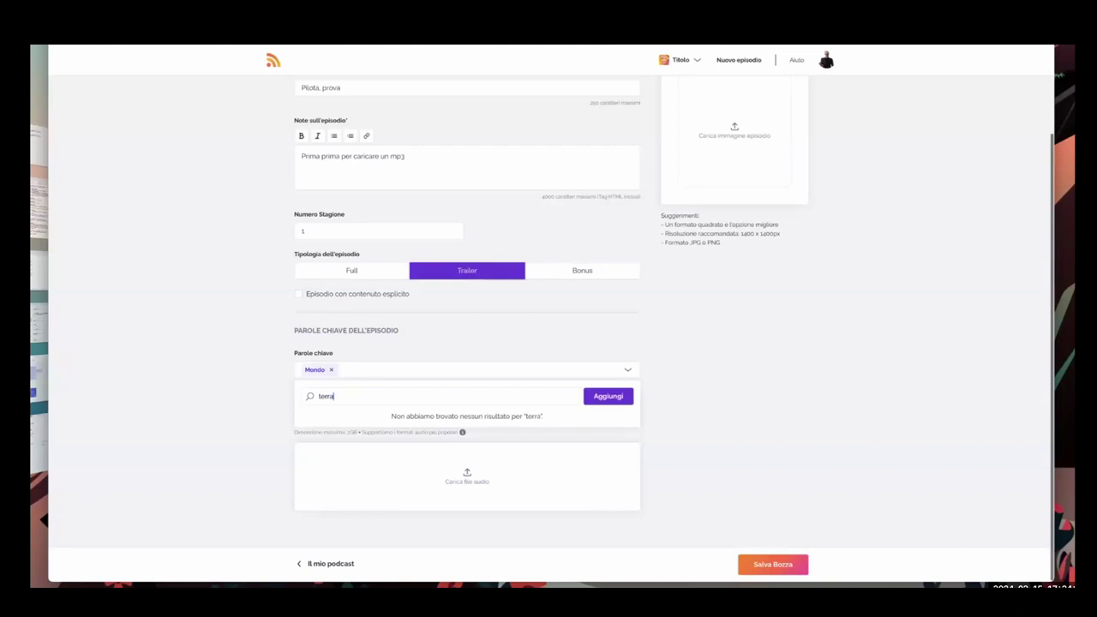
left_click(608, 398)
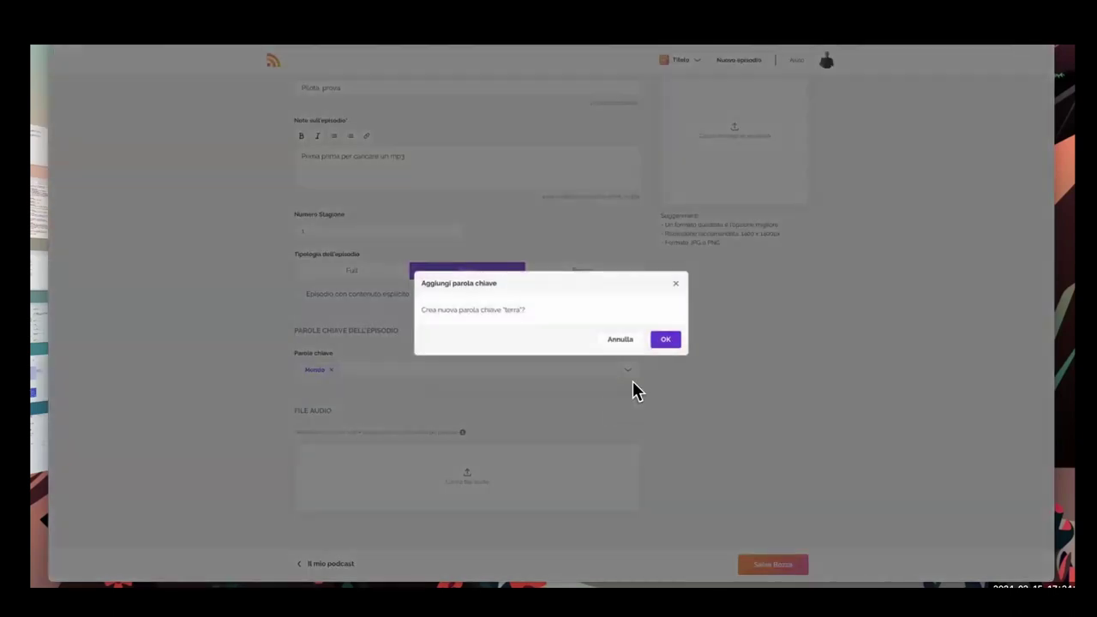
left_click(672, 342)
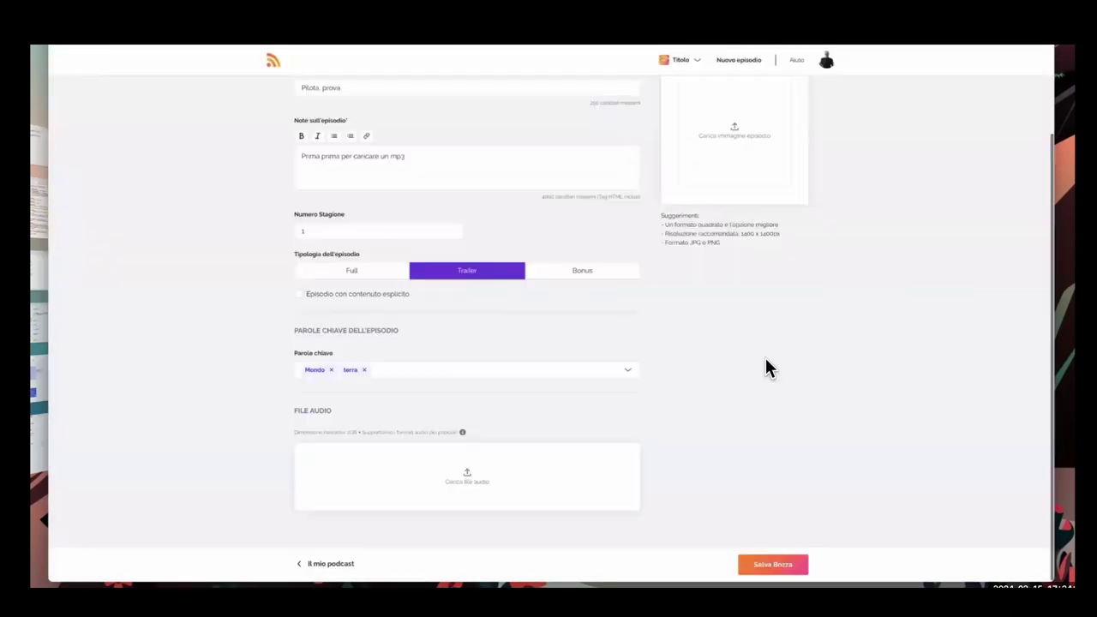
Deselect the keywords Mondo and terra in the keyword list, and select both again
left_click(406, 372)
left_click(312, 420)
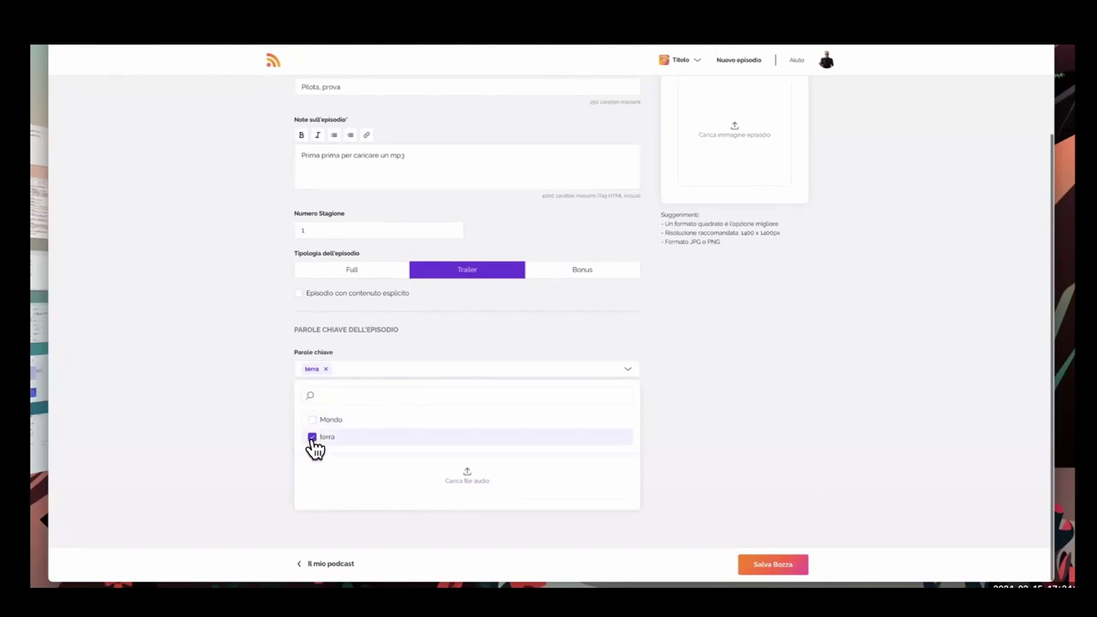
left_click(436, 444)
scroll(758, 348, "down", 2)
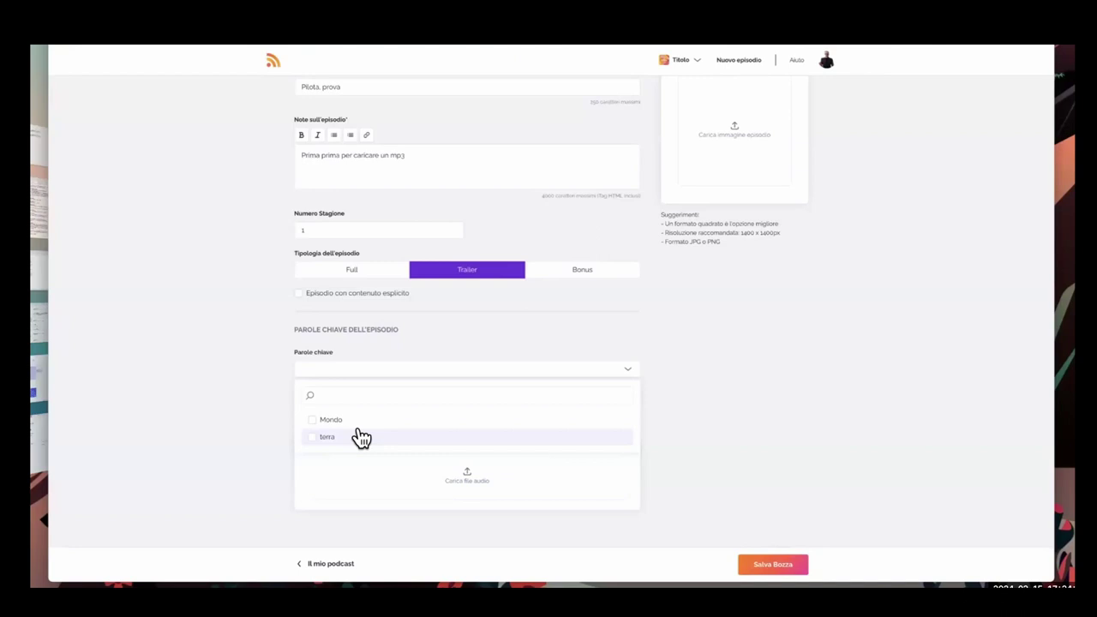
left_click(314, 421)
left_click(316, 441)
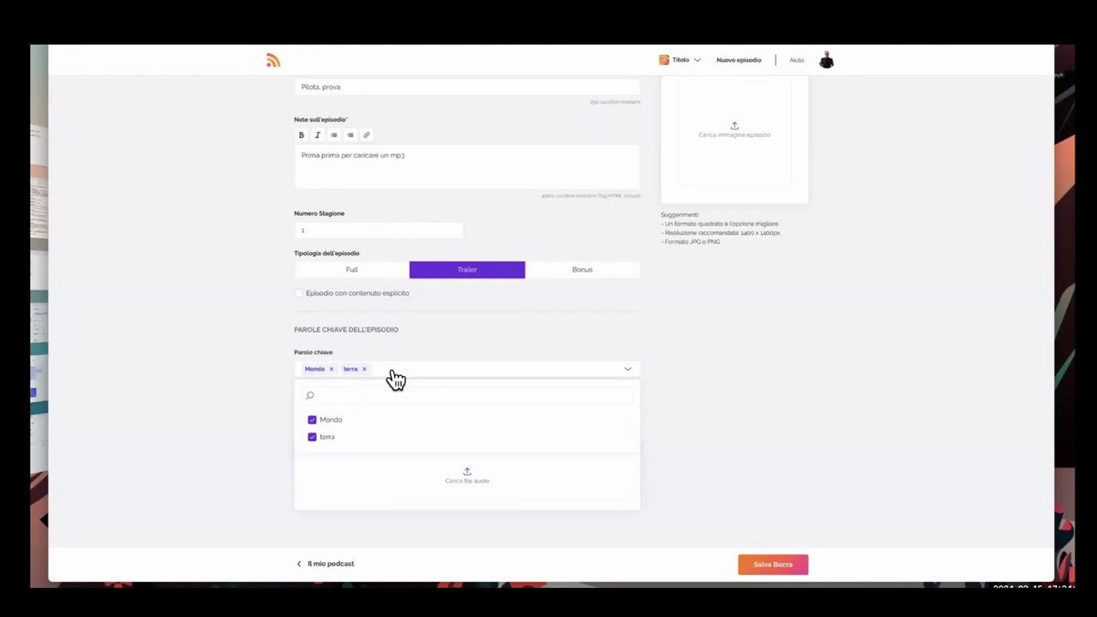
left_click(671, 365)
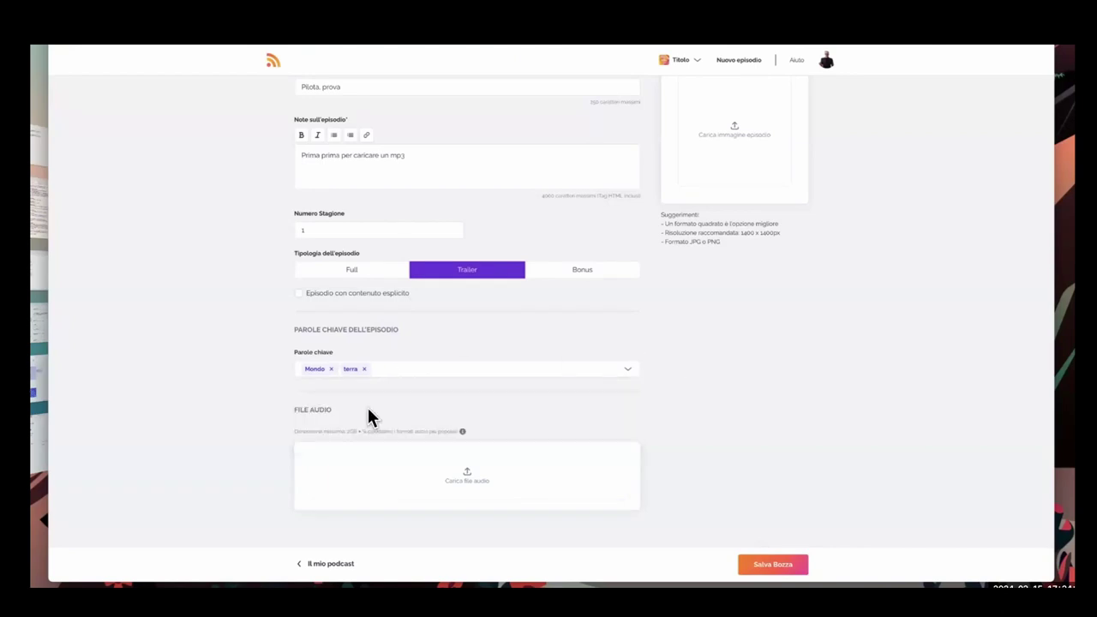
Upload 01 Tappo.mp3 from the Scrivania folder as the episode's audio file
scroll(418, 381, "up", 2)
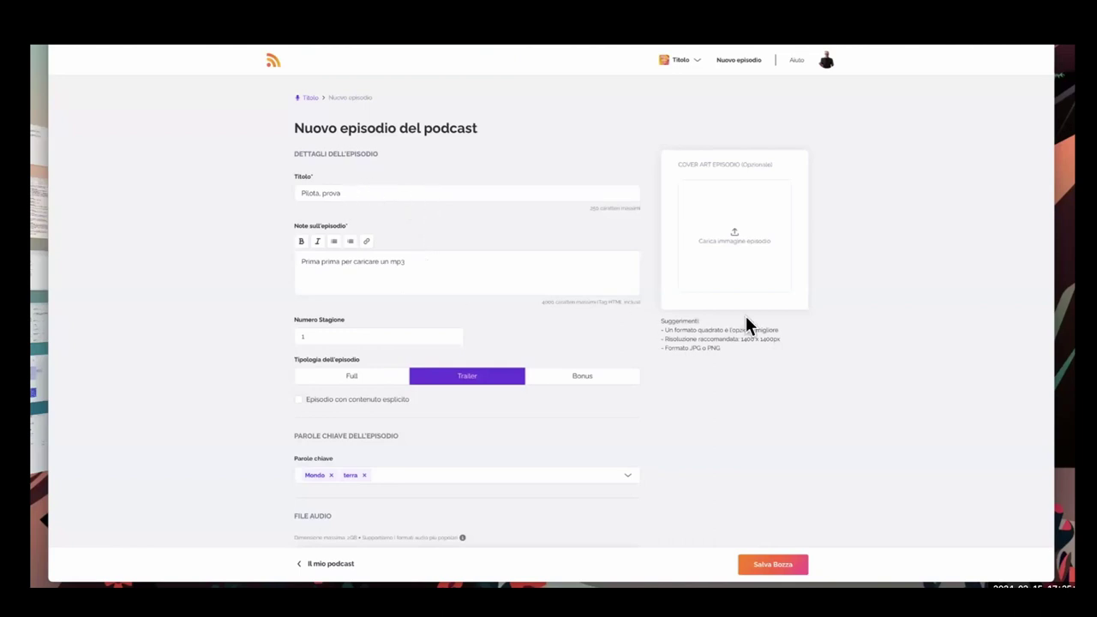
scroll(788, 324, "down", 2)
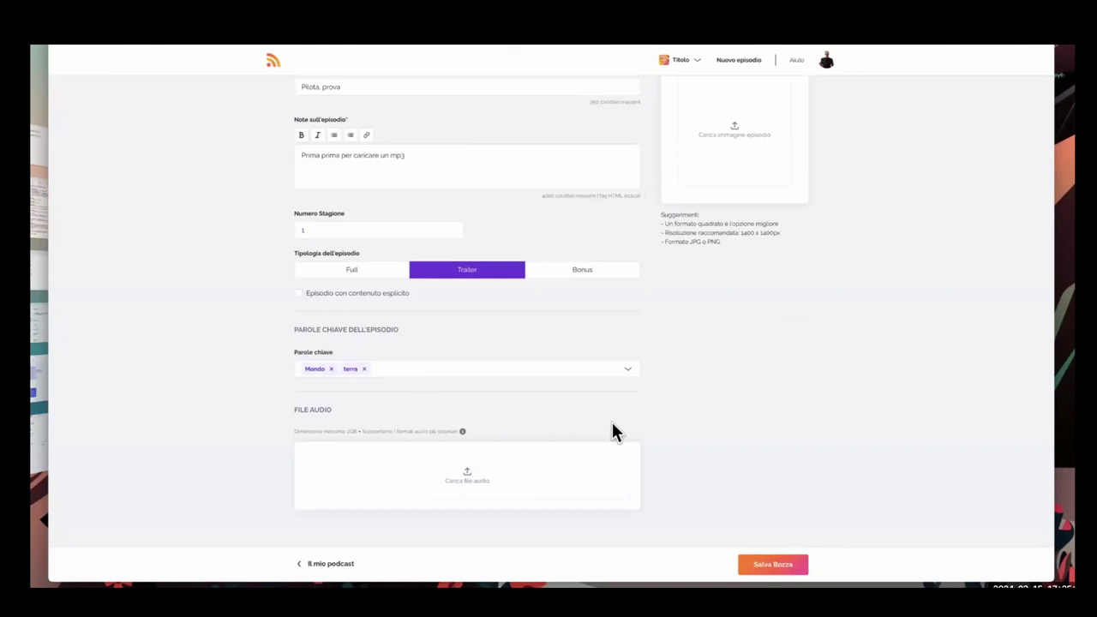
left_click(468, 480)
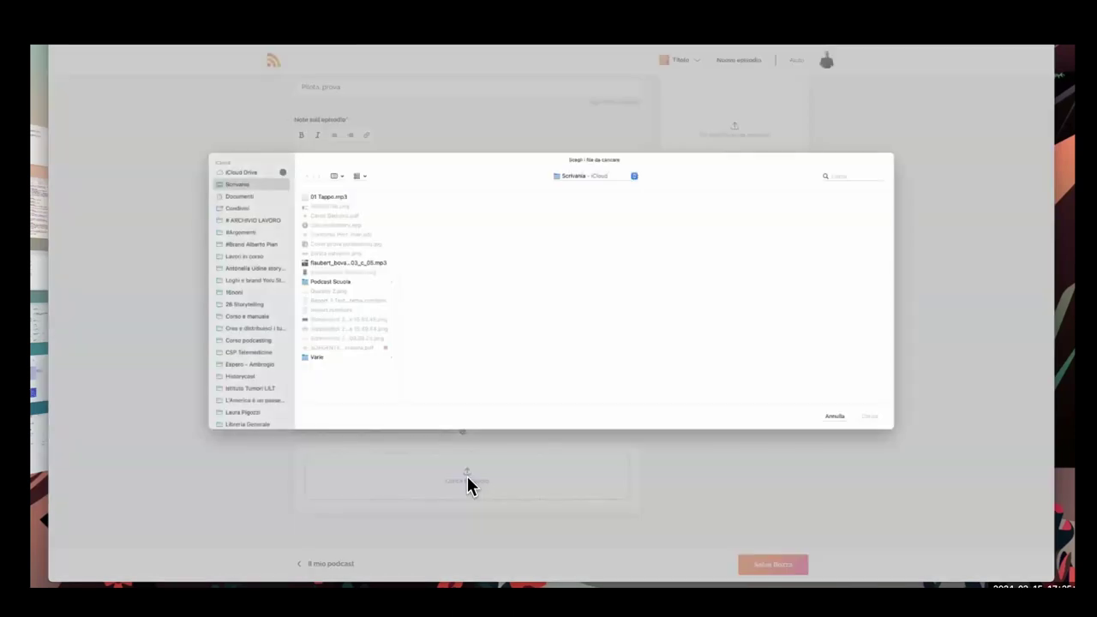
left_click(350, 194)
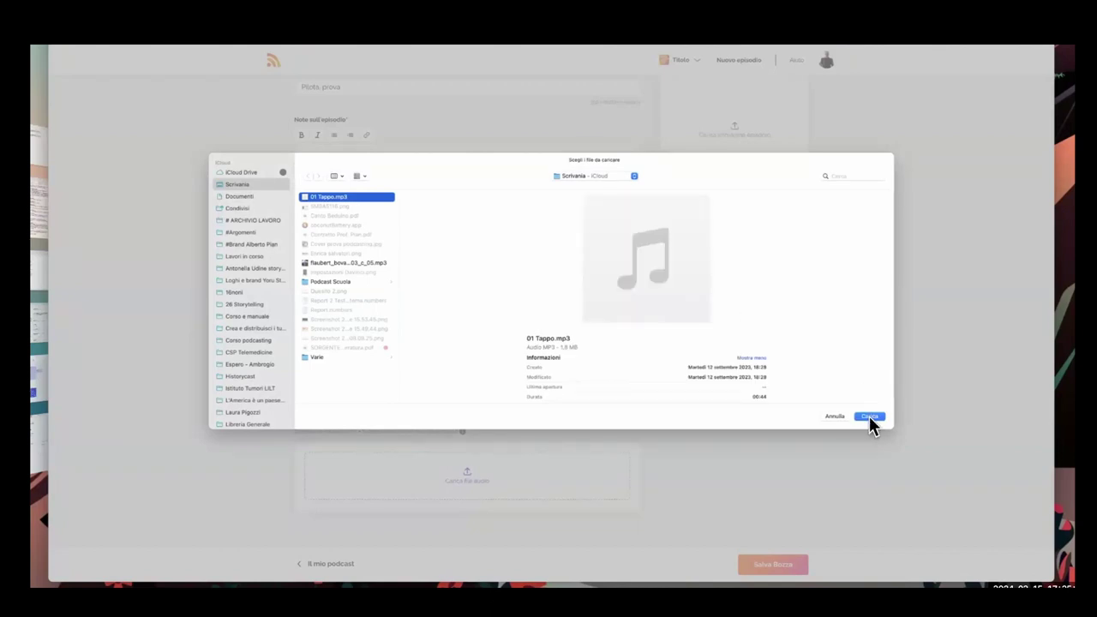
left_click(869, 416)
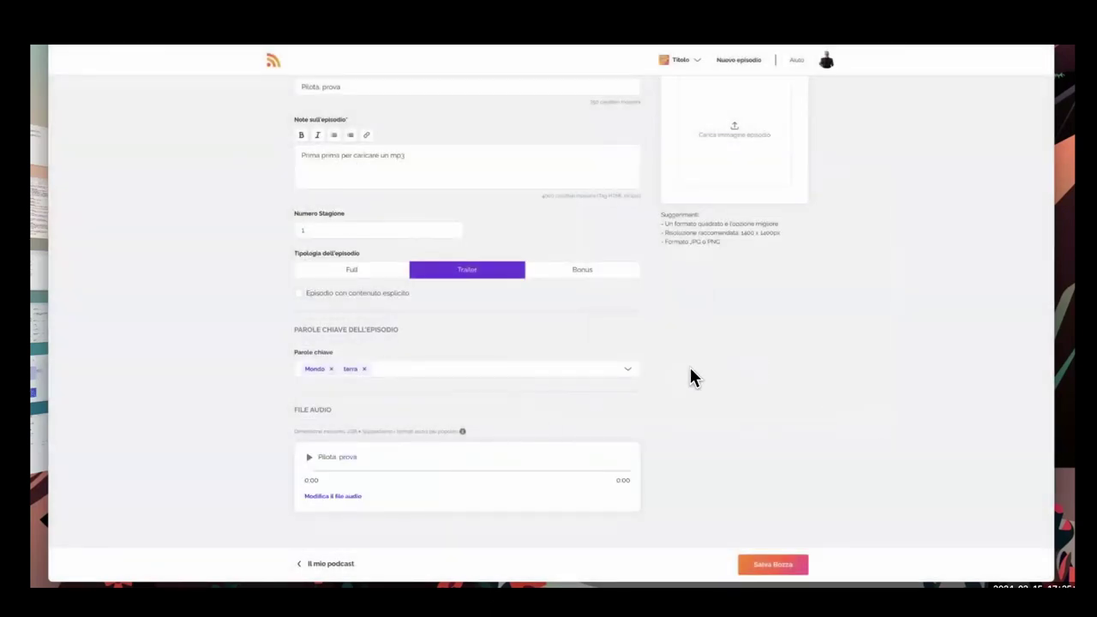
Play the uploaded audio file and save the Pilota, prova episode as a draft
left_click(309, 457)
left_click(762, 568)
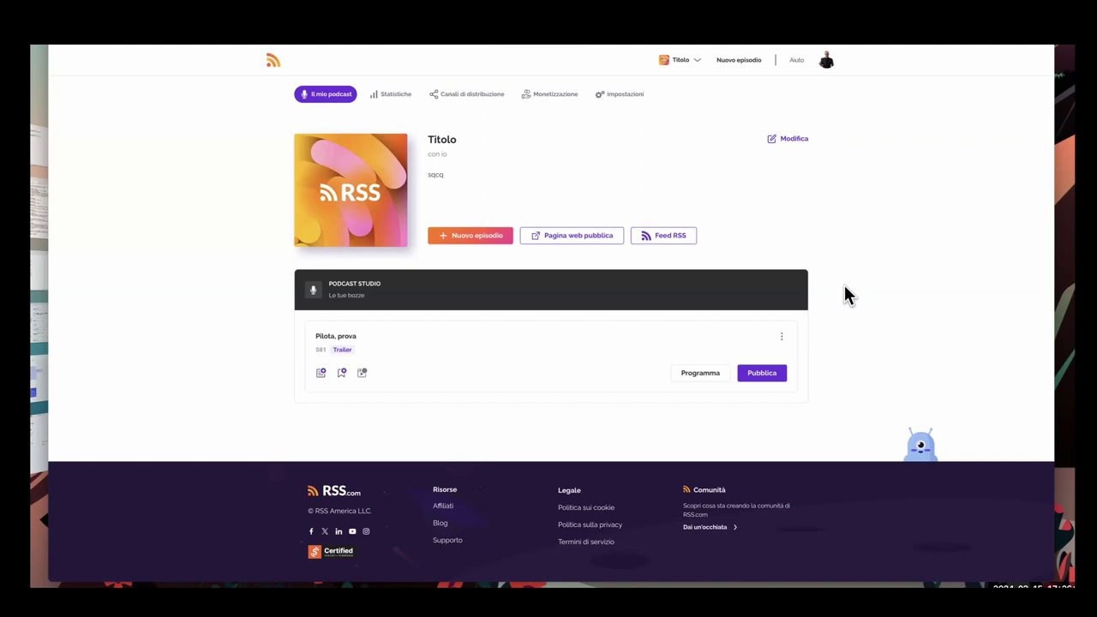
Check the scheduling calendar for the Pilota, prova draft, cancel it, and publish the episode immediately
scroll(844, 286, "down", 1)
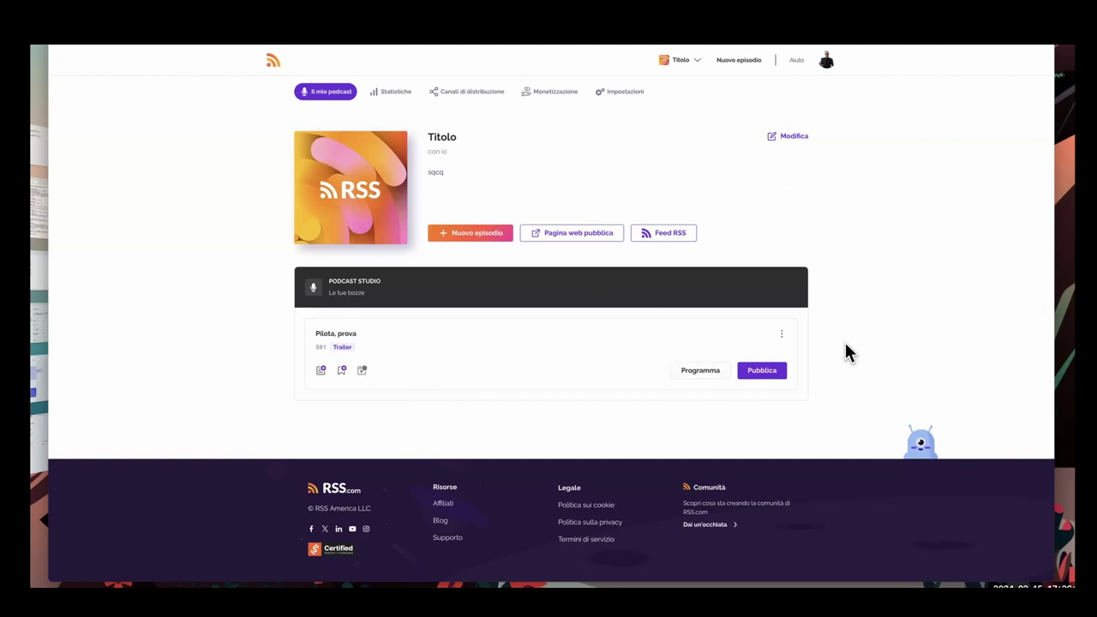
left_click(699, 374)
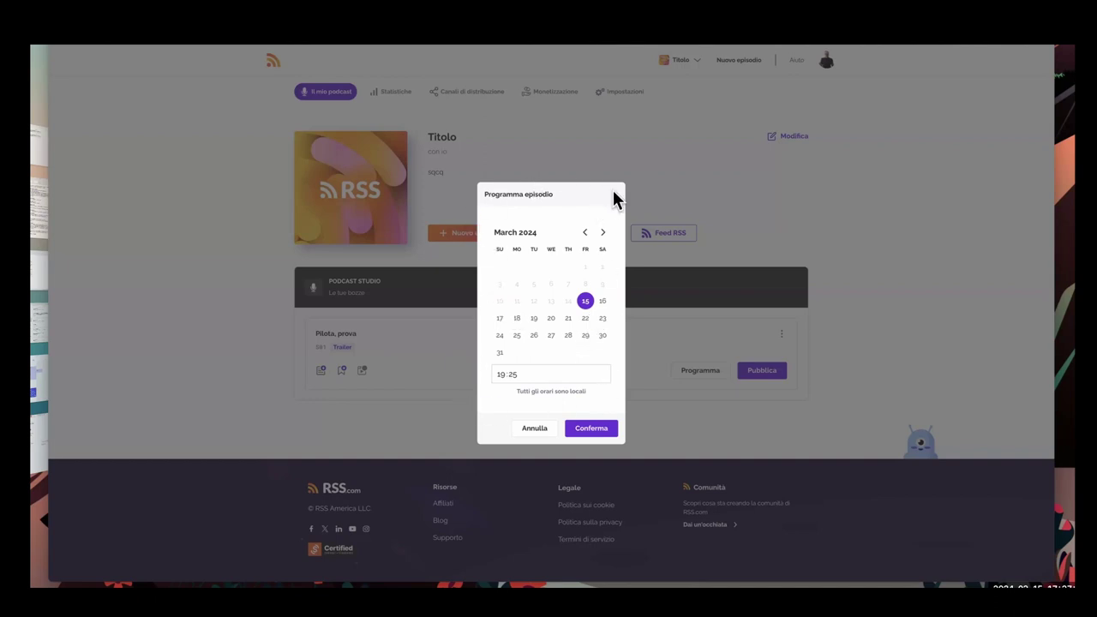
left_click(538, 429)
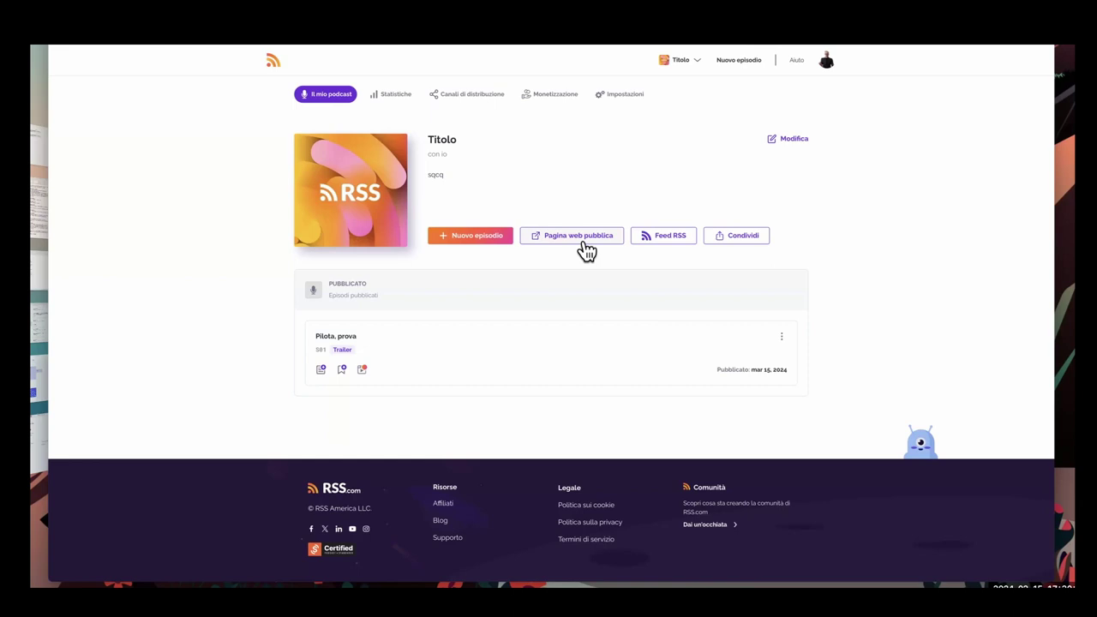
Open the podcast's public web page and copy the share link of the Pilota, prova episode
left_click(579, 237)
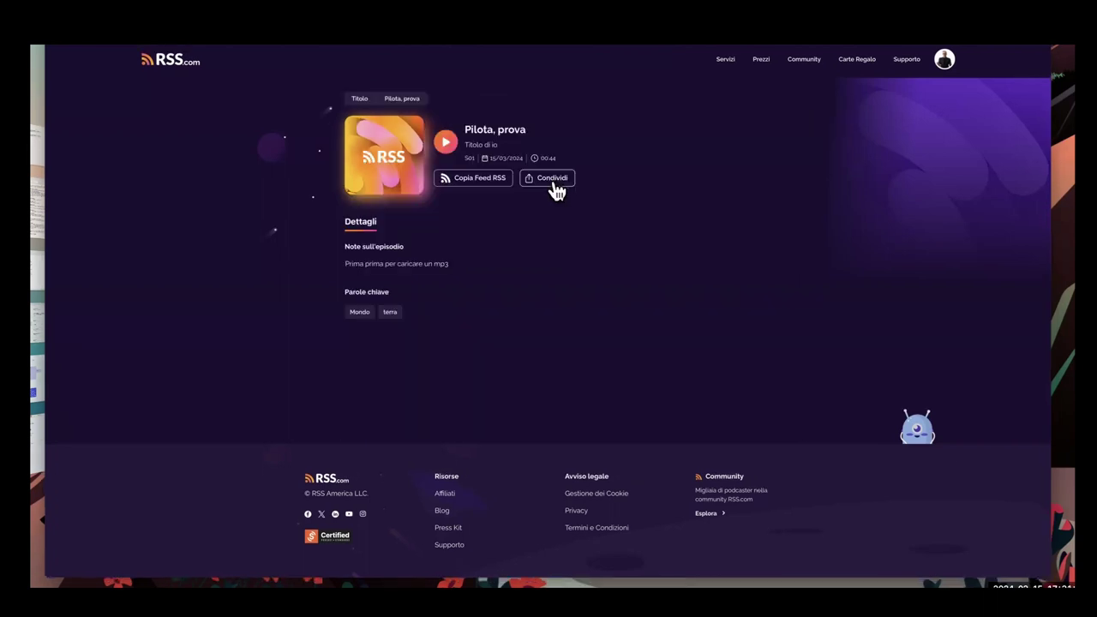
left_click(553, 180)
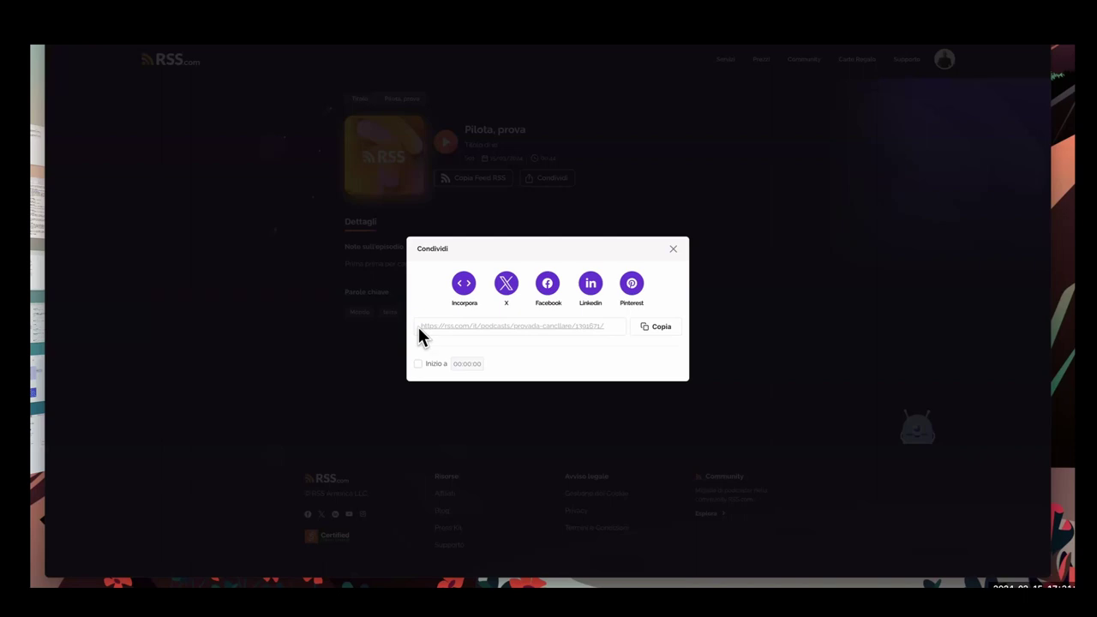
left_click(657, 332)
left_click(674, 252)
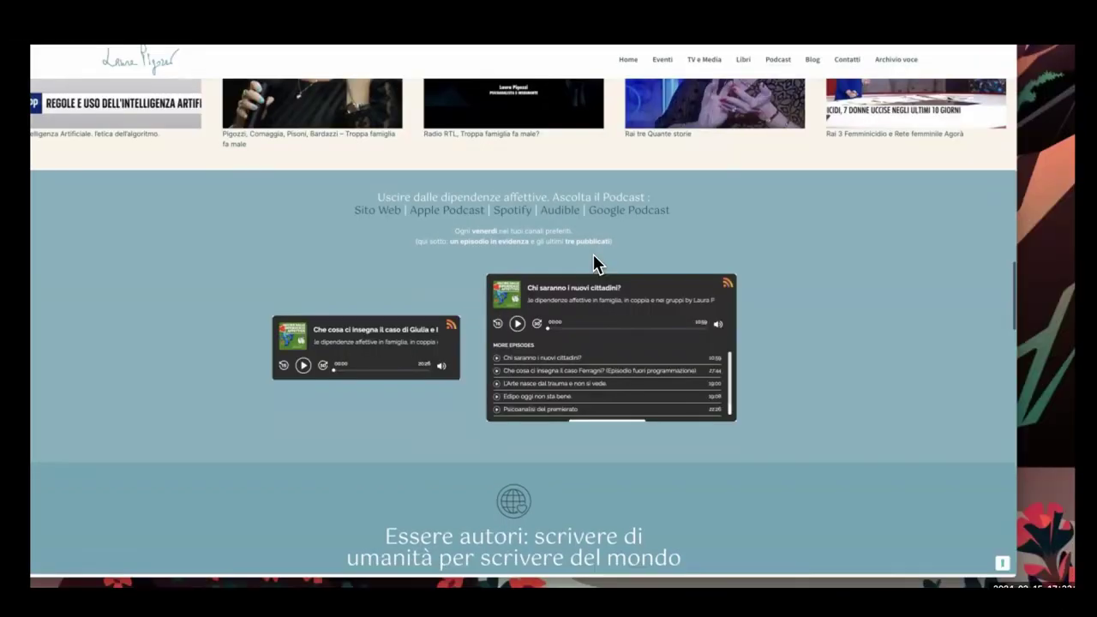
Examine the single-episode and playlist podcast players embedded on the example website's podcast section
scroll(595, 263, "down", 3)
scroll(597, 264, "down", 1)
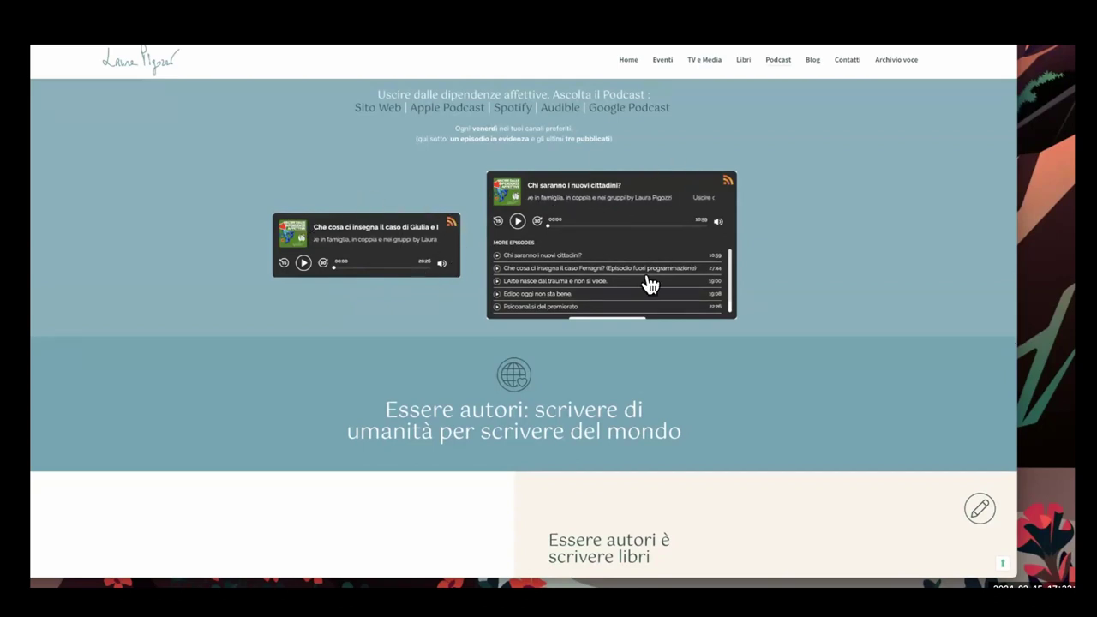
scroll(628, 288, "down", 1)
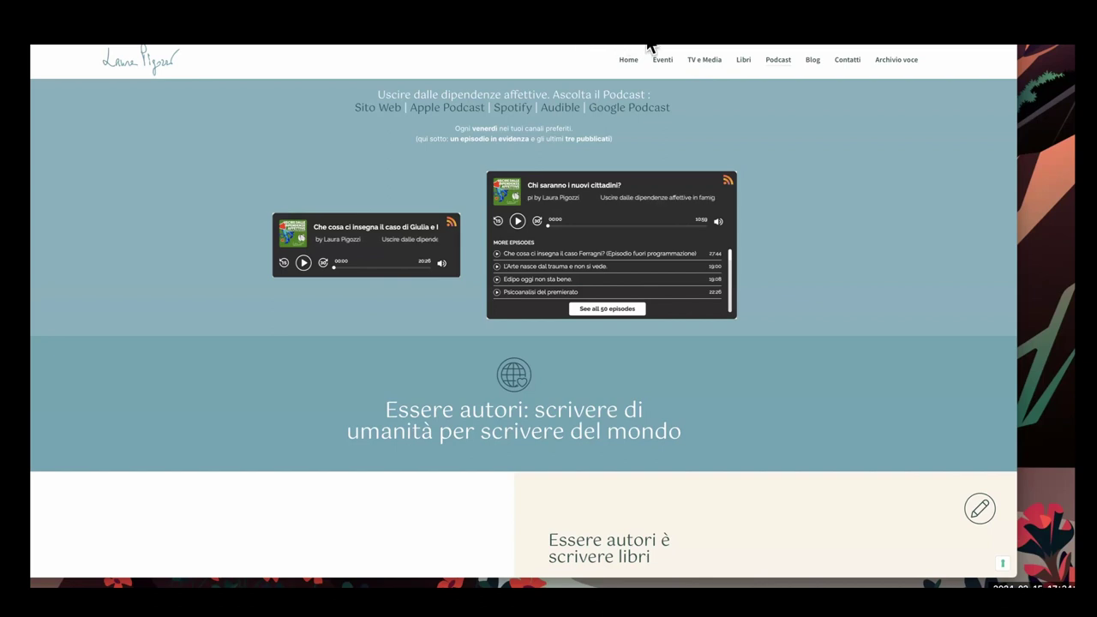
Return to the podcast's public page, open the embed options for the whole podcast and choose the Show player
key("ctrl+Tab")
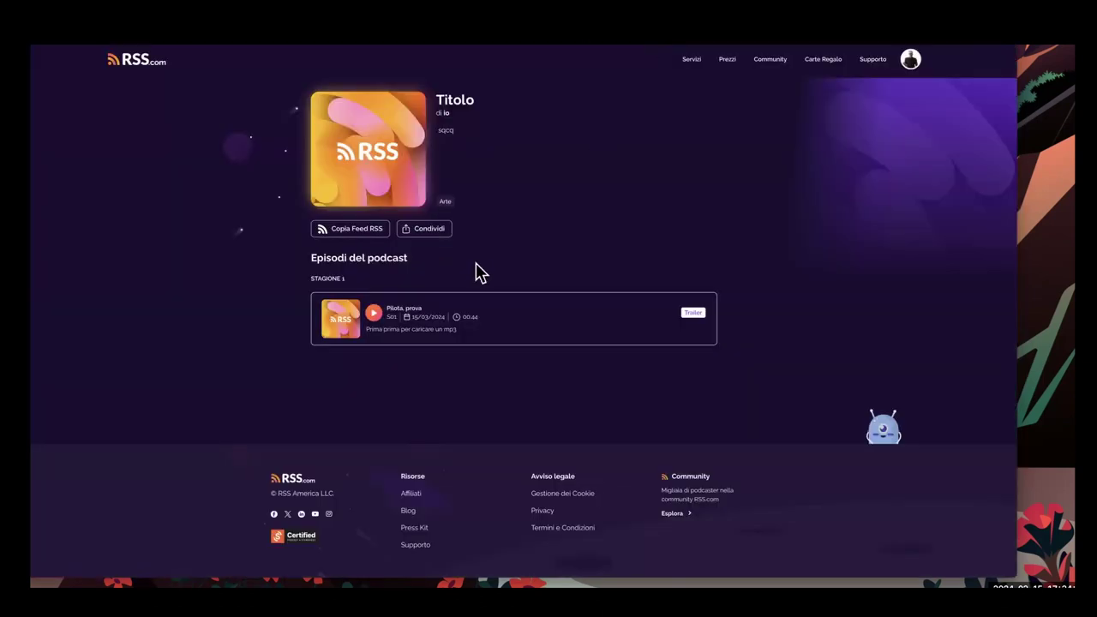
left_click(438, 233)
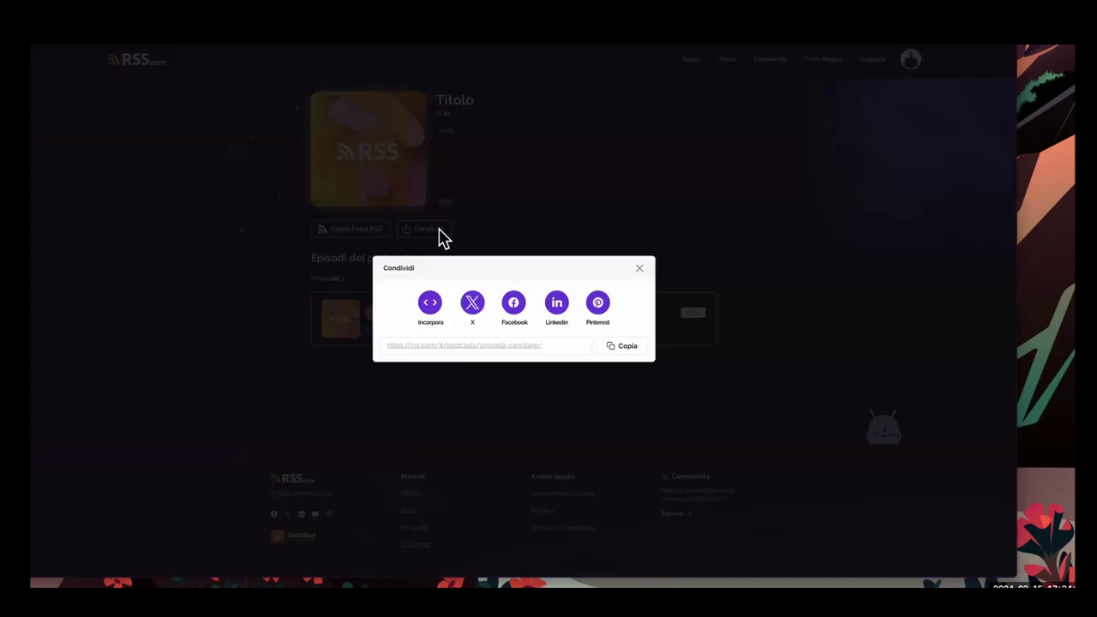
left_click(430, 305)
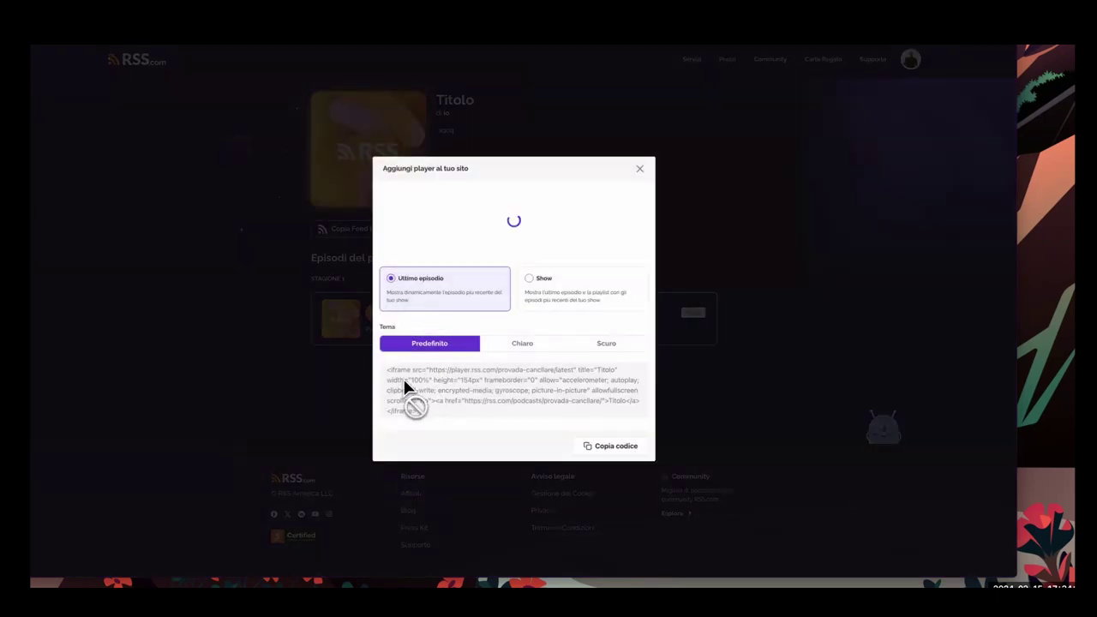
left_click(533, 283)
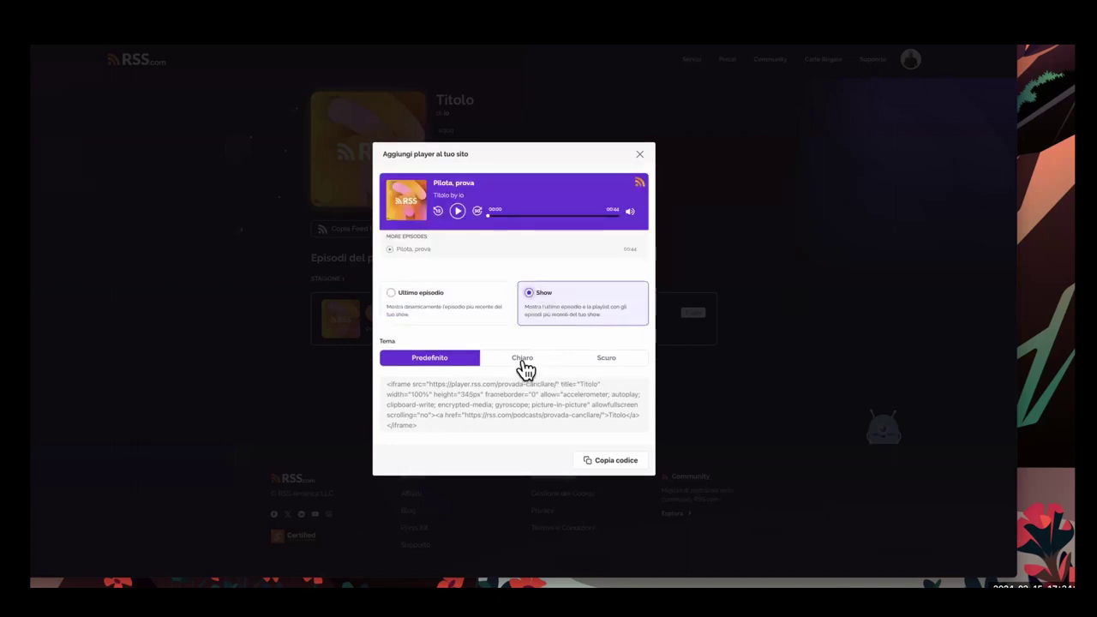
Try the Chiaro and Scuro themes, return to Predefinito, and switch the player to Ultimo episodio and back to Show
left_click(525, 369)
left_click(598, 368)
left_click(457, 368)
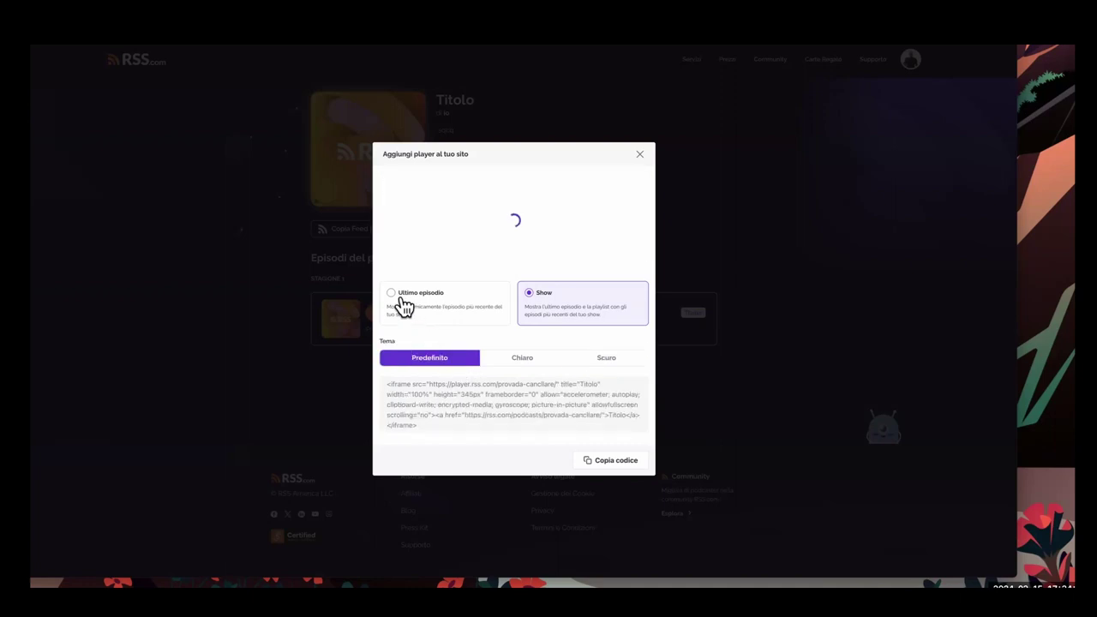
left_click(401, 304)
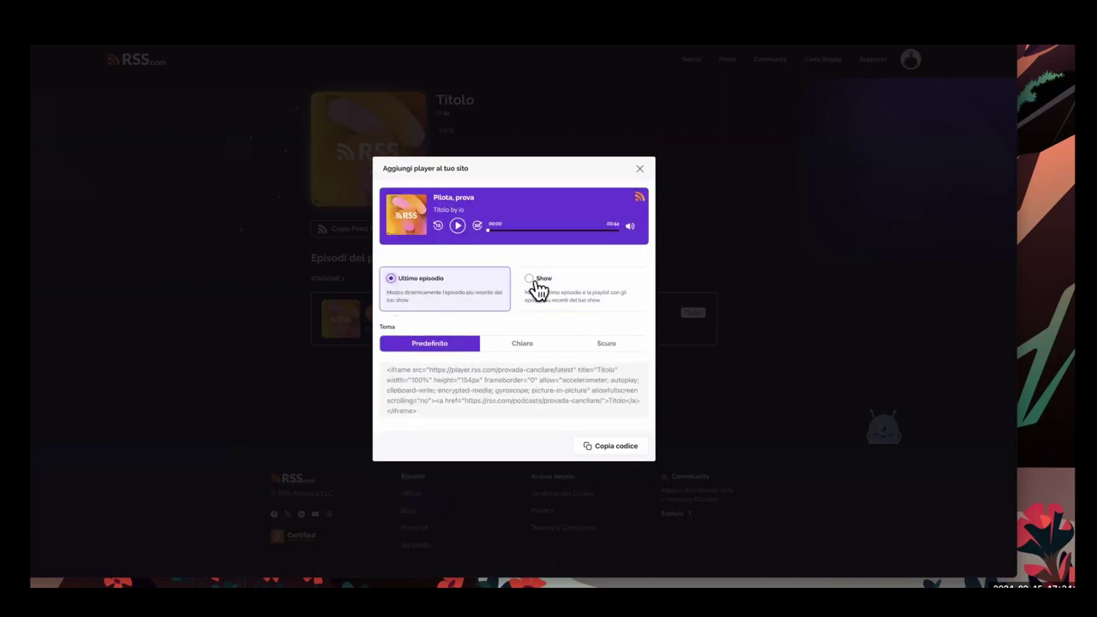
left_click(531, 279)
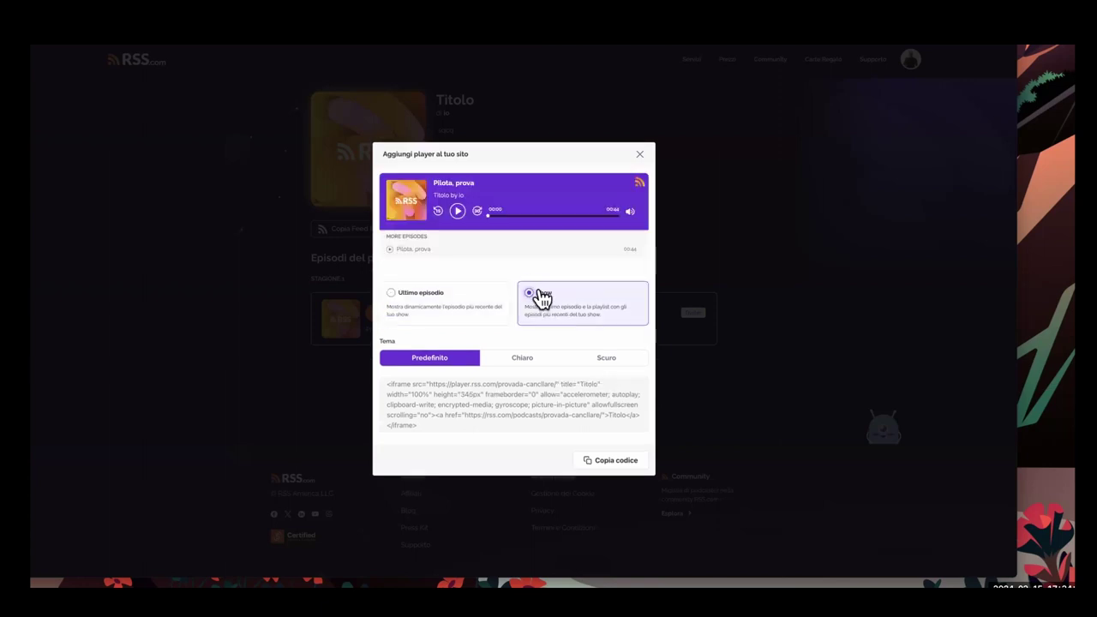